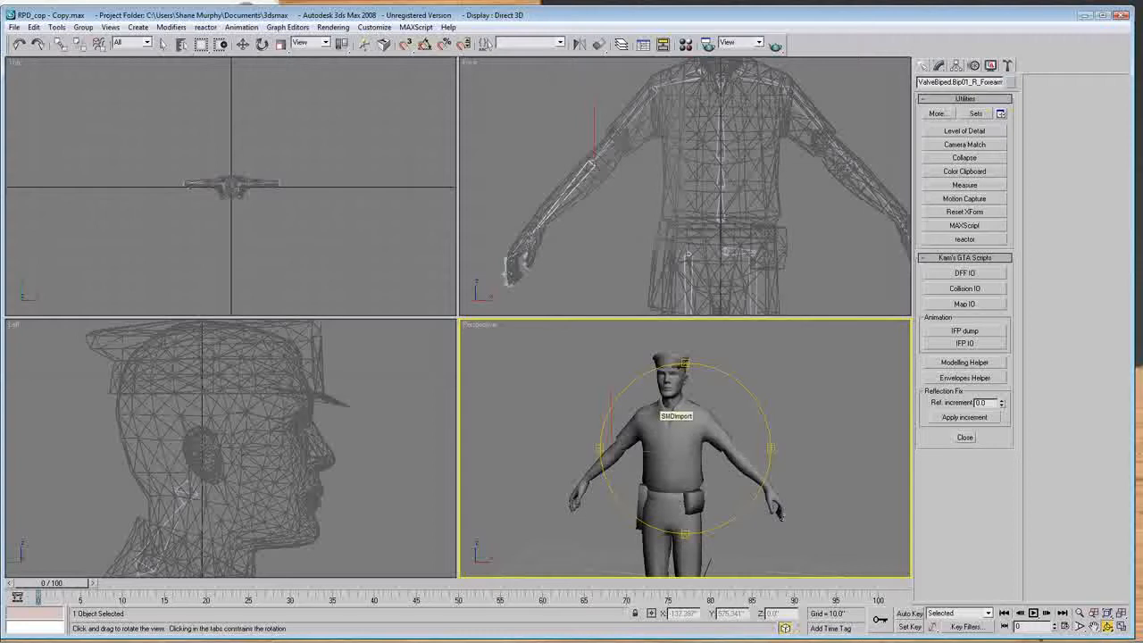
- Inspect the rigged police officer model in the perspective view, from the whole body to the head and torso
{"action": "left_click_drag", "start_coordinate": [662, 407], "coordinate": [717, 421]}
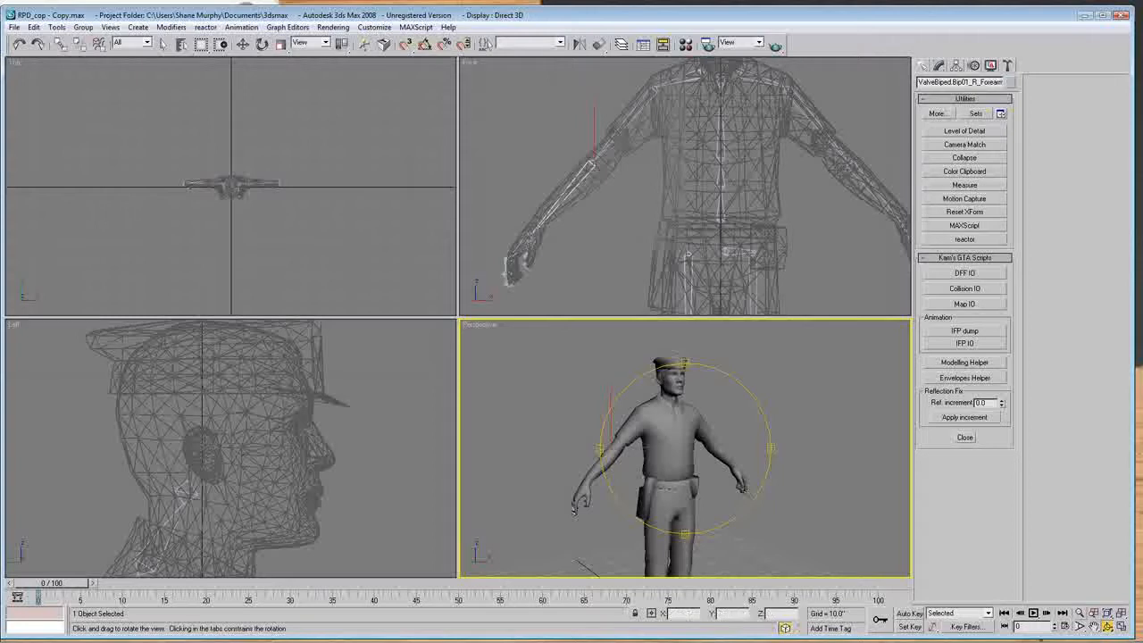
{"action": "left_click", "coordinate": [1094, 627]}
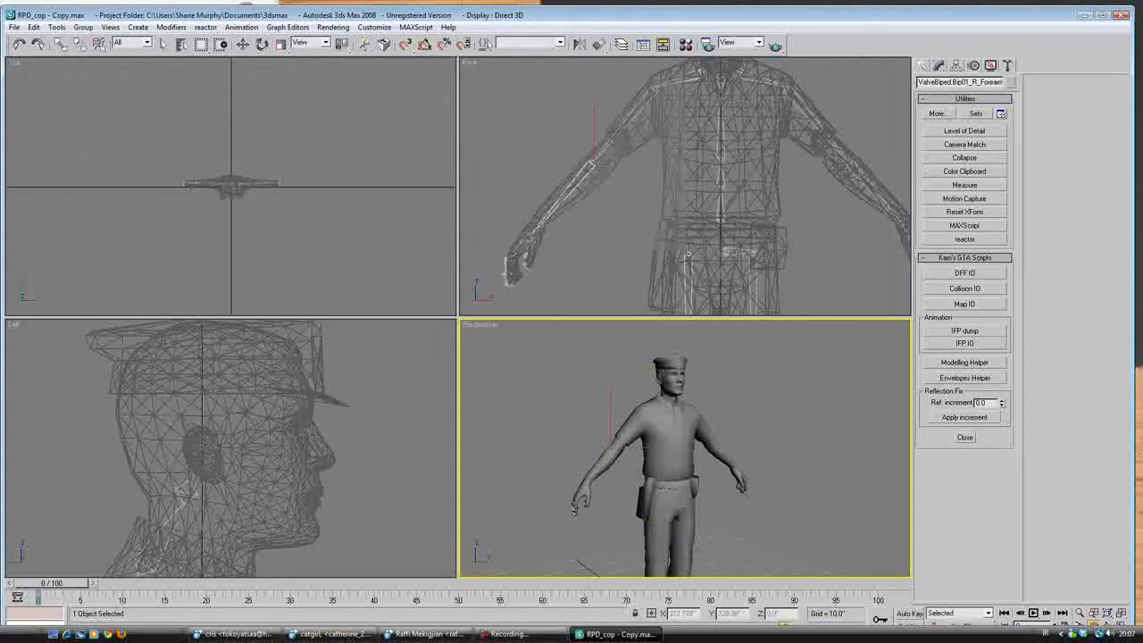
{"action": "left_click_drag", "start_coordinate": [665, 446], "coordinate": [684, 435]}
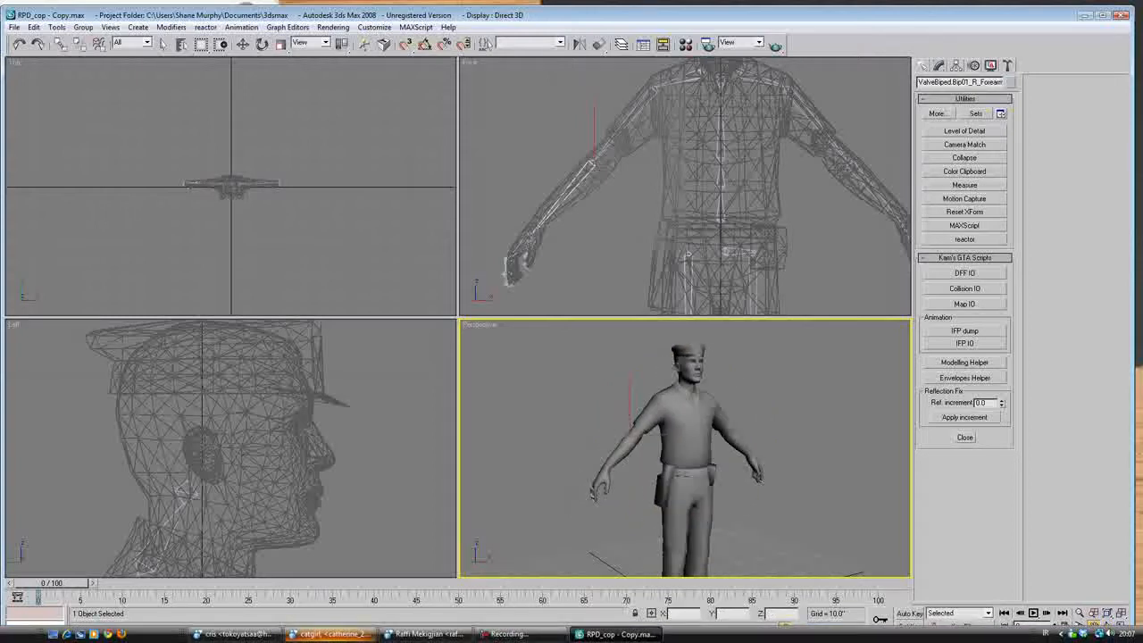
{"action": "left_click_drag", "start_coordinate": [705, 147], "coordinate": [674, 263]}
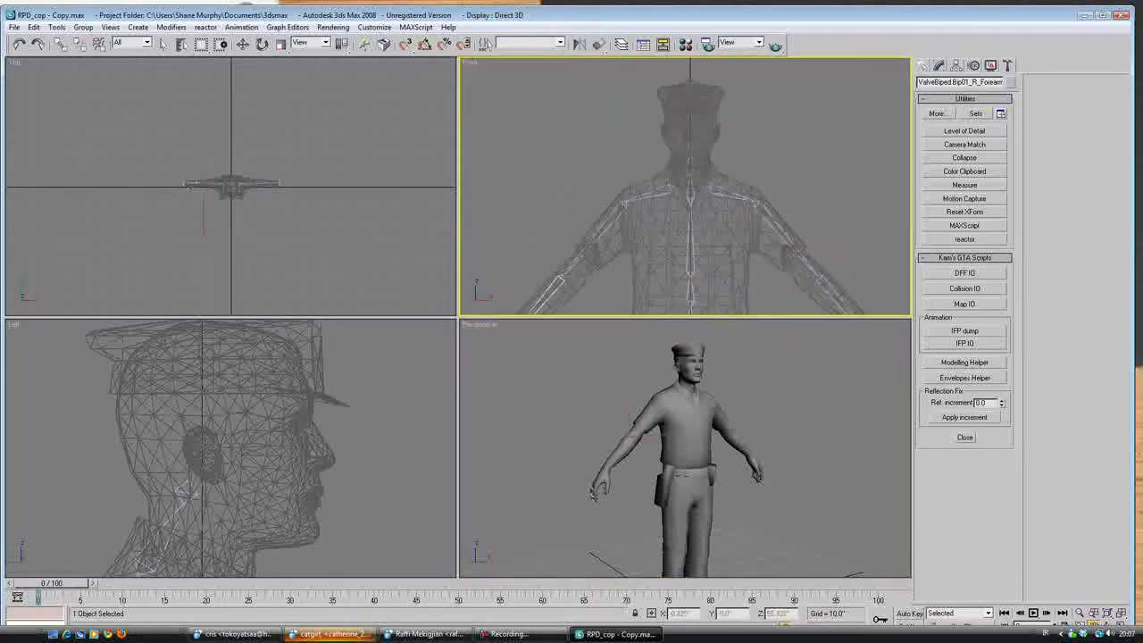
{"action": "scroll", "coordinate": [710, 335], "scroll_direction": "up", "scroll_amount": 5}
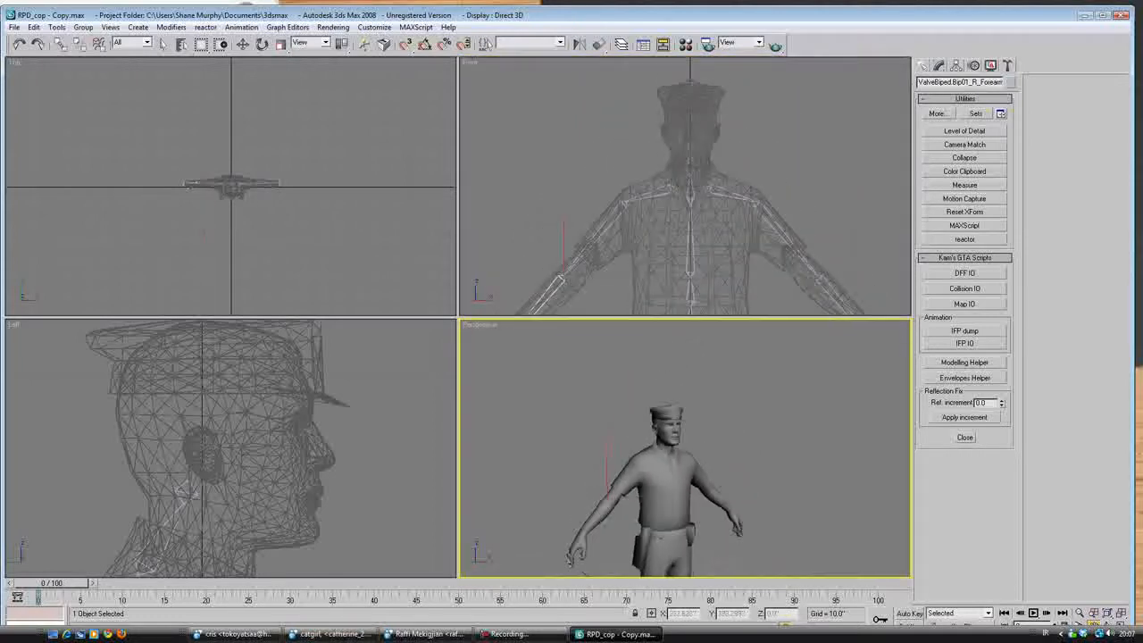
{"action": "scroll", "coordinate": [685, 448], "scroll_direction": "up", "scroll_amount": 1}
{"action": "scroll", "coordinate": [685, 448], "scroll_direction": "down", "scroll_amount": 1}
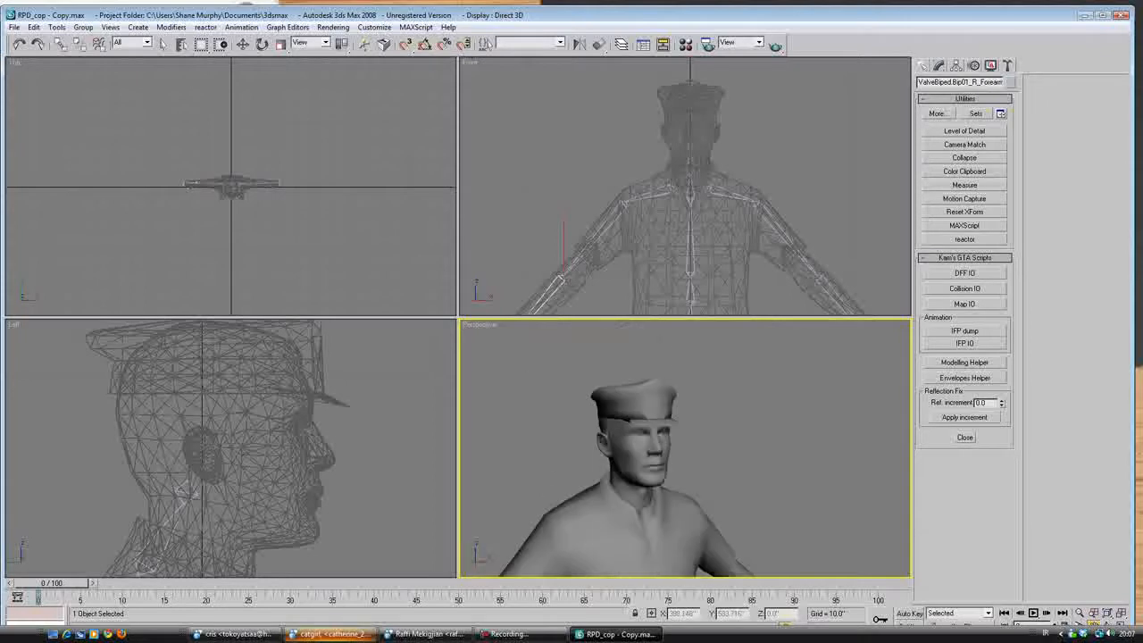
{"action": "middle_click_drag", "start_coordinate": [665, 473], "coordinate": [712, 402]}
{"action": "scroll", "coordinate": [685, 448], "scroll_direction": "down", "scroll_amount": 2}
{"action": "middle_click_drag", "start_coordinate": [674, 465], "coordinate": [671, 493]}
{"action": "scroll", "coordinate": [685, 448], "scroll_direction": "up", "scroll_amount": 2}
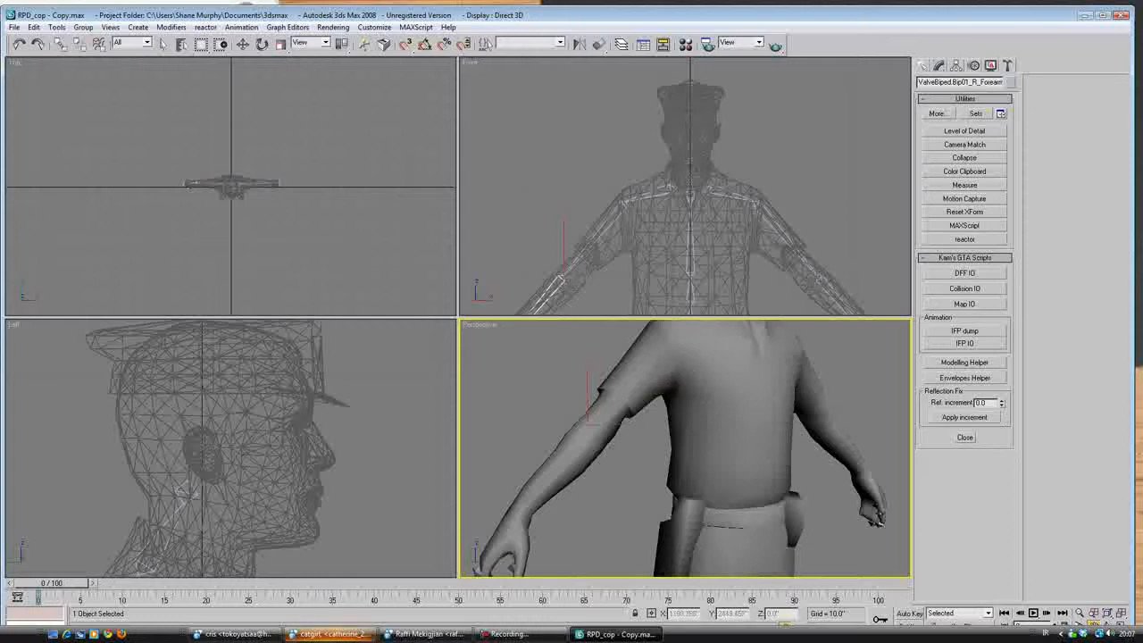
- Examine the model's bone structure in the front and left wireframe views, from the body up to the head and neck
{"action": "middle_click_drag", "start_coordinate": [604, 223], "coordinate": [620, 224]}
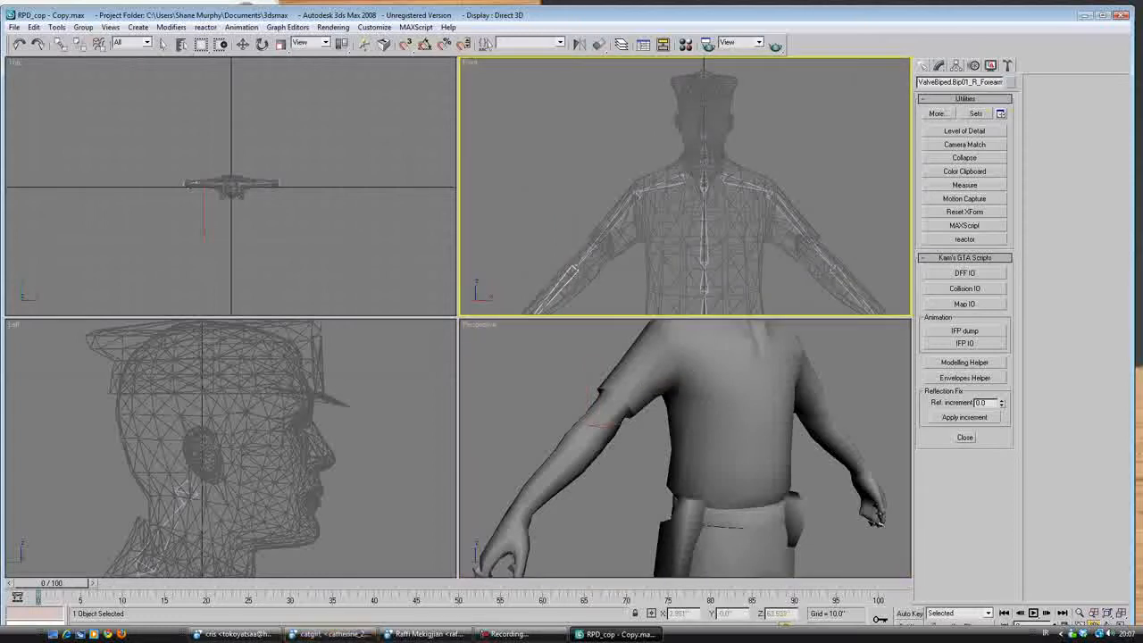
{"action": "middle_click_drag", "start_coordinate": [331, 403], "coordinate": [318, 362]}
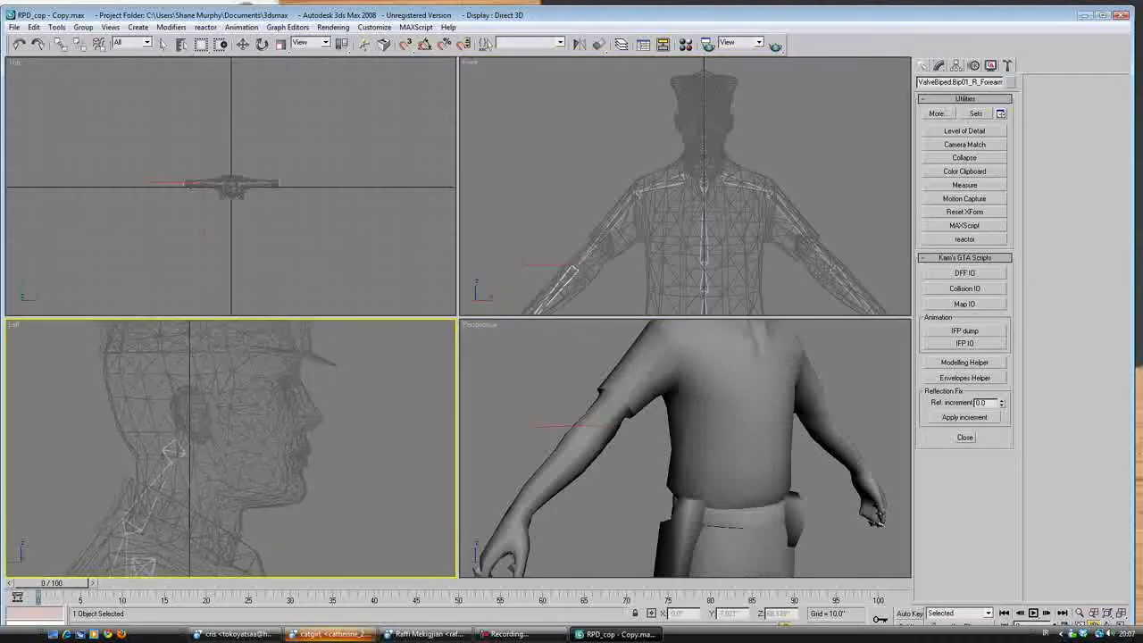
{"action": "scroll", "coordinate": [318, 361], "scroll_direction": "down", "scroll_amount": 6}
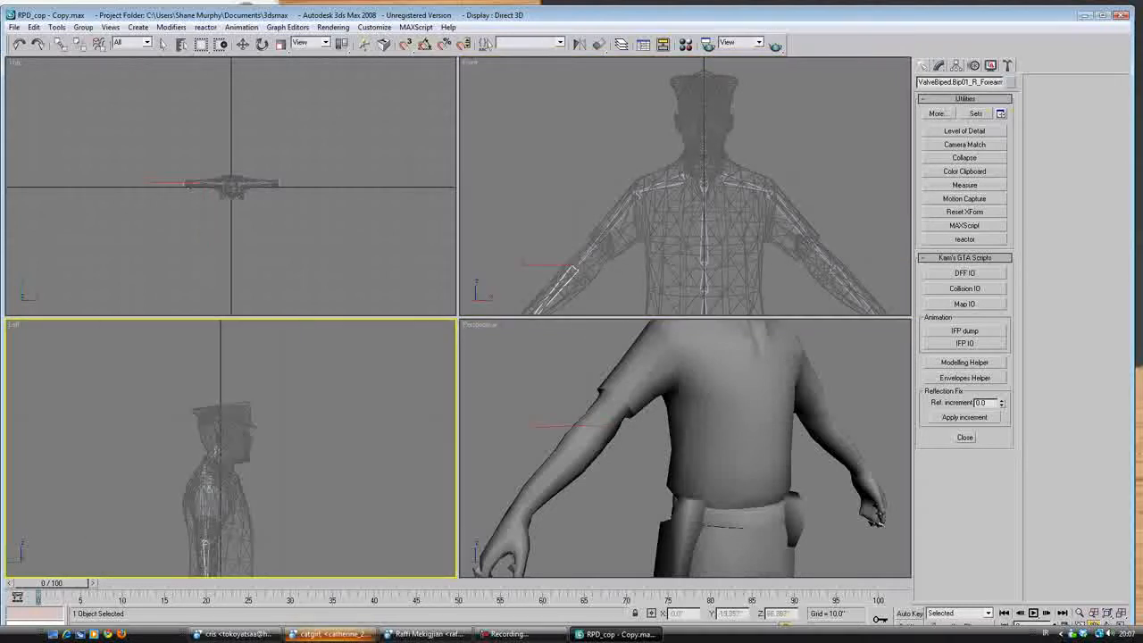
{"action": "middle_click_drag", "start_coordinate": [306, 441], "coordinate": [301, 373]}
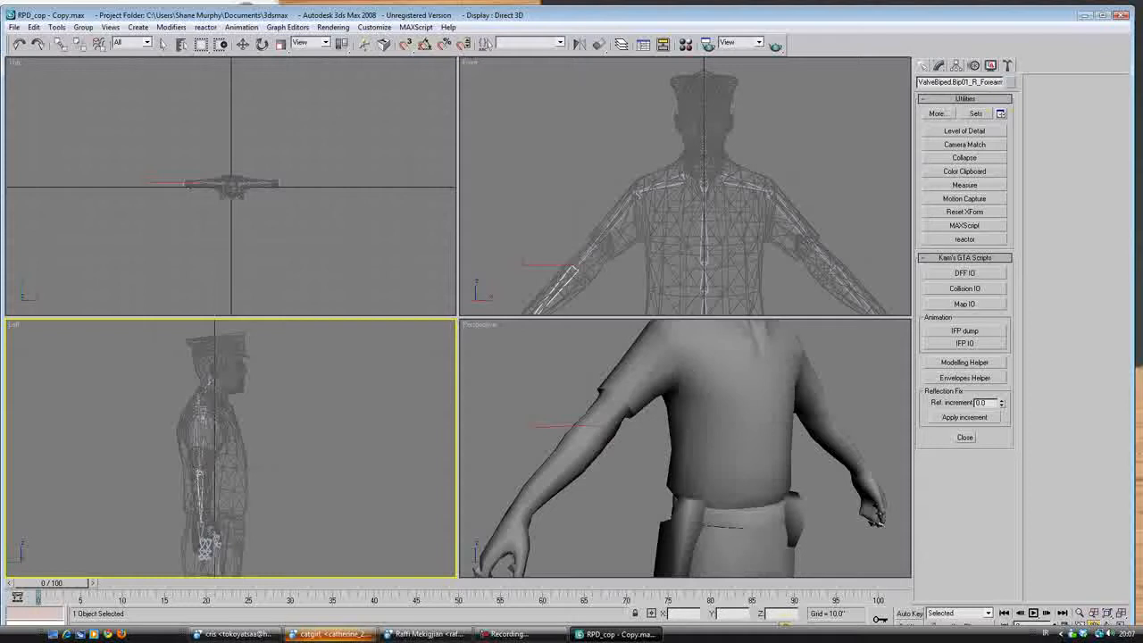
{"action": "middle_click_drag", "start_coordinate": [686, 201], "coordinate": [677, 168]}
{"action": "middle_click_drag", "start_coordinate": [683, 384], "coordinate": [610, 536]}
{"action": "middle_click_drag", "start_coordinate": [672, 116], "coordinate": [668, 265]}
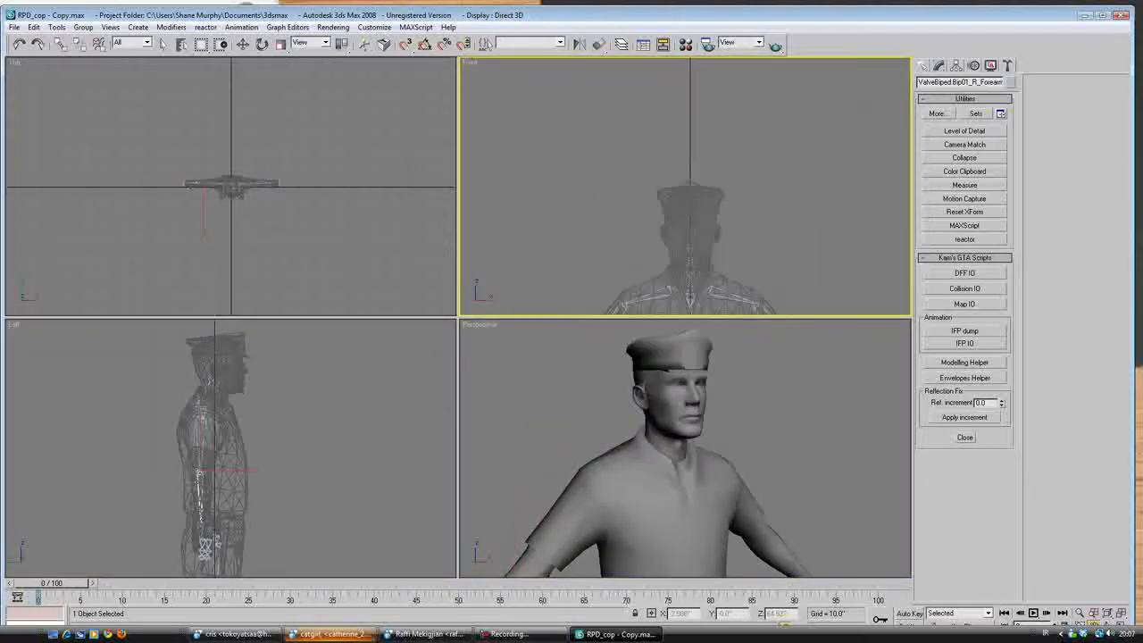
{"action": "scroll", "coordinate": [683, 192], "scroll_direction": "up", "scroll_amount": 3}
{"action": "scroll", "coordinate": [212, 338], "scroll_direction": "up", "scroll_amount": 6}
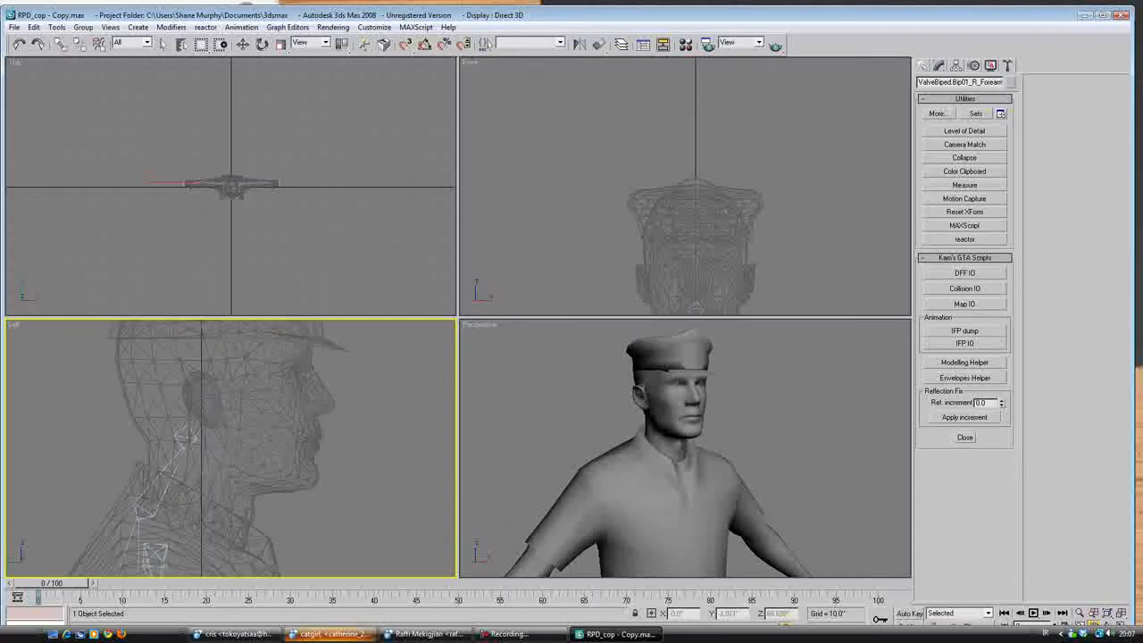
{"action": "middle_click_drag", "start_coordinate": [686, 259], "coordinate": [726, 186]}
{"action": "scroll", "coordinate": [684, 169], "scroll_direction": "down", "scroll_amount": 4}
{"action": "scroll", "coordinate": [684, 169], "scroll_direction": "up", "scroll_amount": 5}
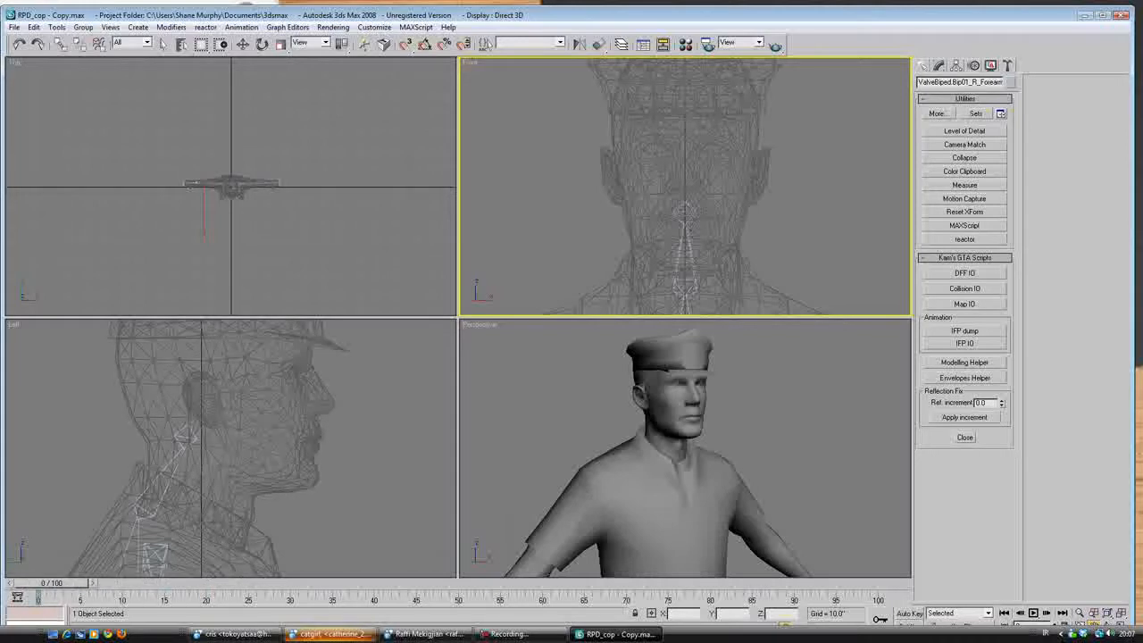
- Set the animation's end time to frame 200 in the time configuration
{"action": "left_click_drag", "start_coordinate": [571, 17], "coordinate": [574, 1]}
{"action": "left_click", "coordinate": [1068, 611]}
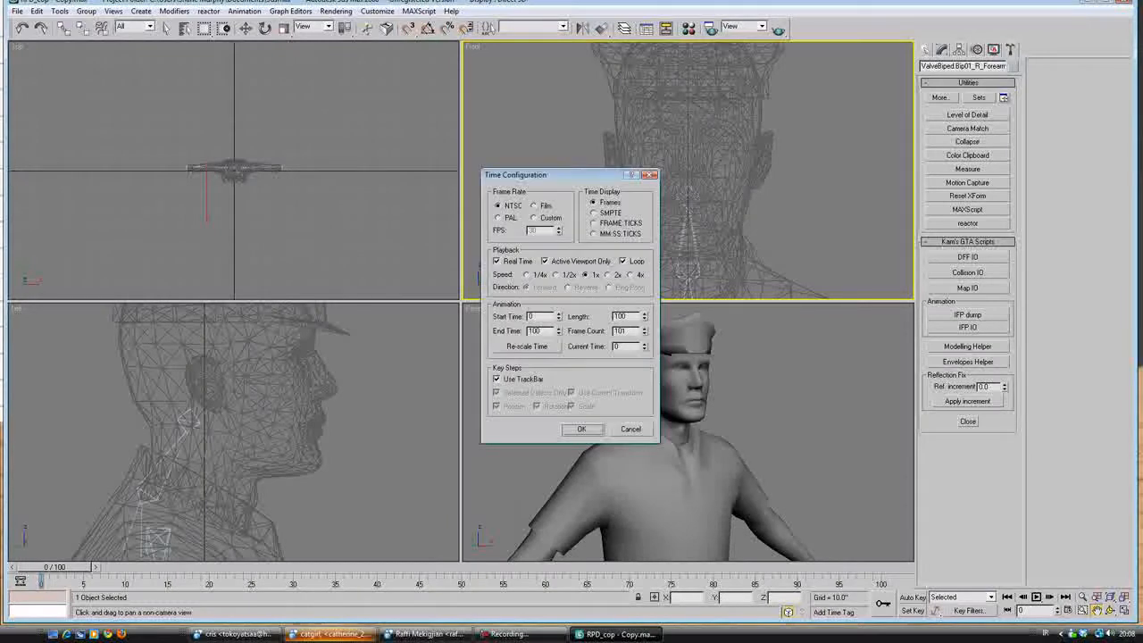
{"action": "double_click", "coordinate": [534, 331]}
{"action": "type", "text": "200"}
{"action": "key", "text": "Return"}
{"action": "key", "text": "Return"}
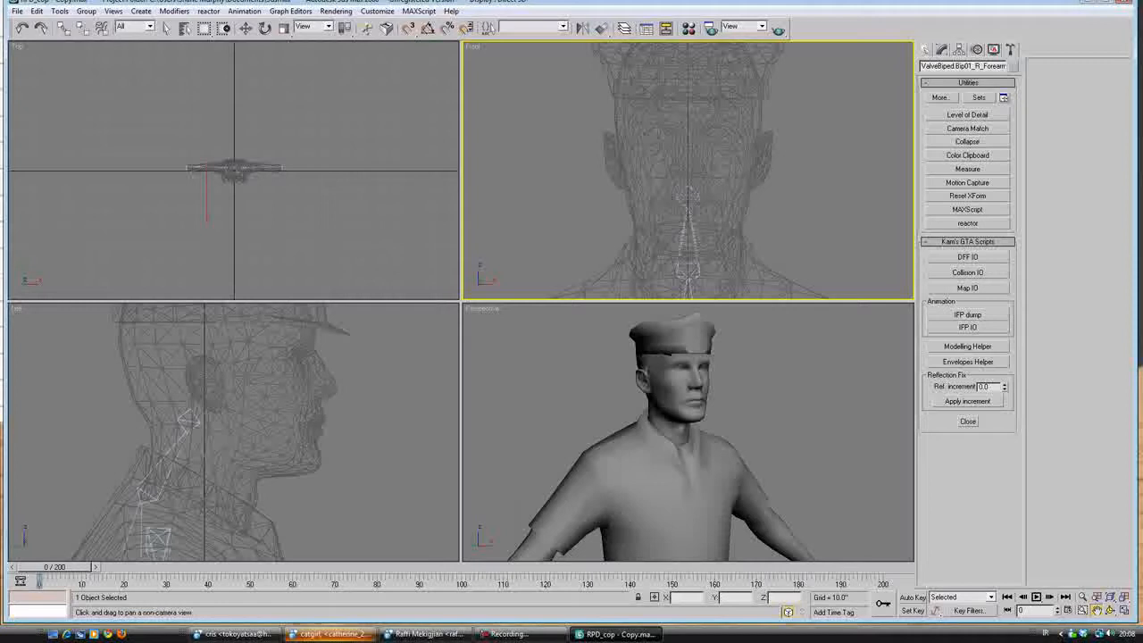
- Enable Auto Key mode, activate the Rotate tool and select the head bone in the left view
{"action": "left_click_drag", "start_coordinate": [709, 393], "coordinate": [692, 413]}
{"action": "scroll", "coordinate": [673, 433], "scroll_direction": "down", "scroll_amount": 1}
{"action": "scroll", "coordinate": [673, 433], "scroll_direction": "up", "scroll_amount": 3}
{"action": "scroll", "coordinate": [673, 433], "scroll_direction": "down", "scroll_amount": 2}
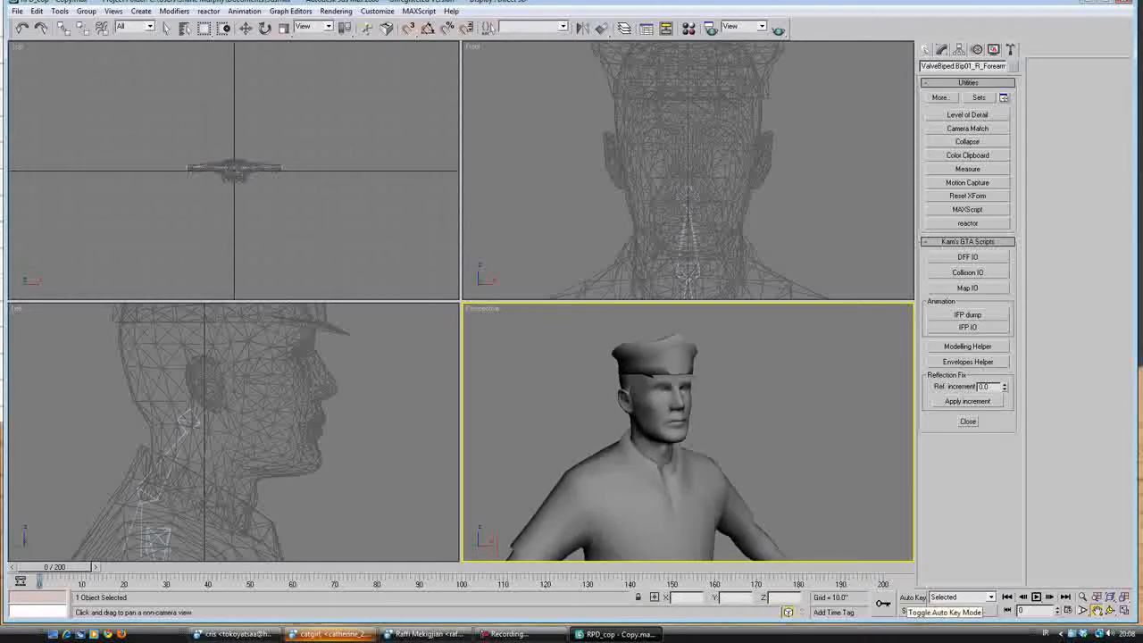
{"action": "key", "text": "n"}
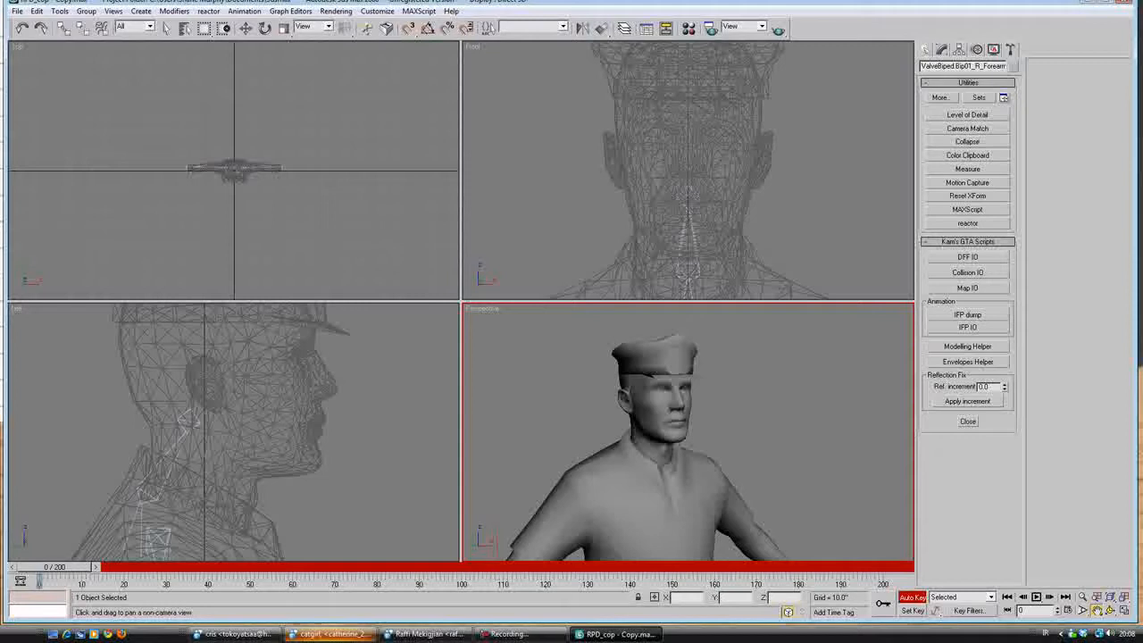
{"action": "scroll", "coordinate": [173, 419], "scroll_direction": "up", "scroll_amount": 3}
{"action": "key", "text": "e"}
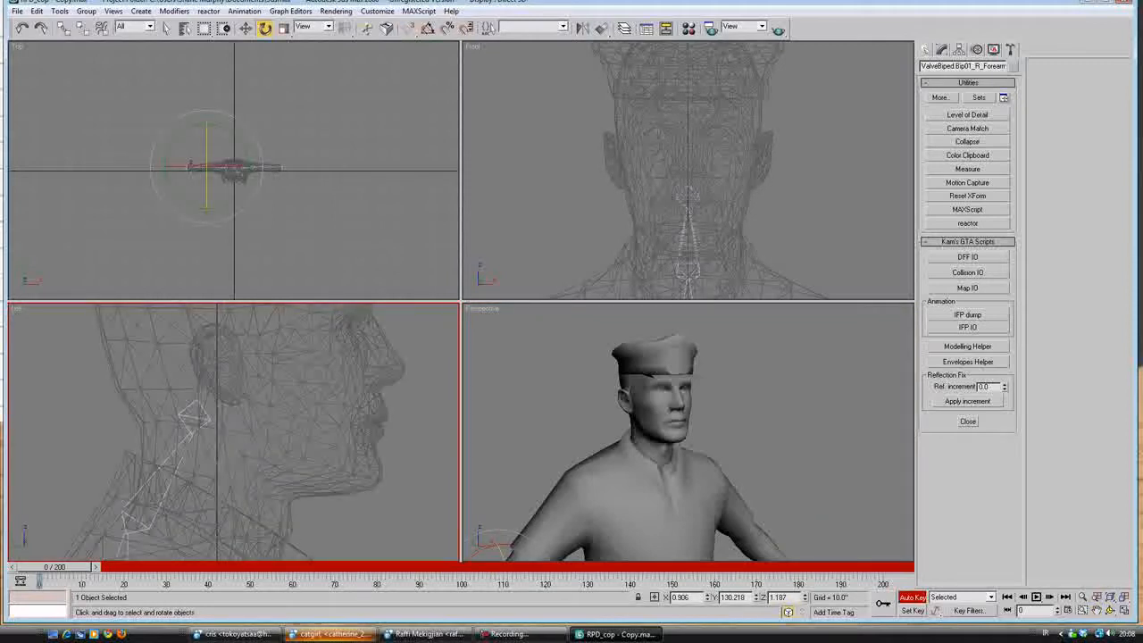
{"action": "left_click", "coordinate": [194, 415]}
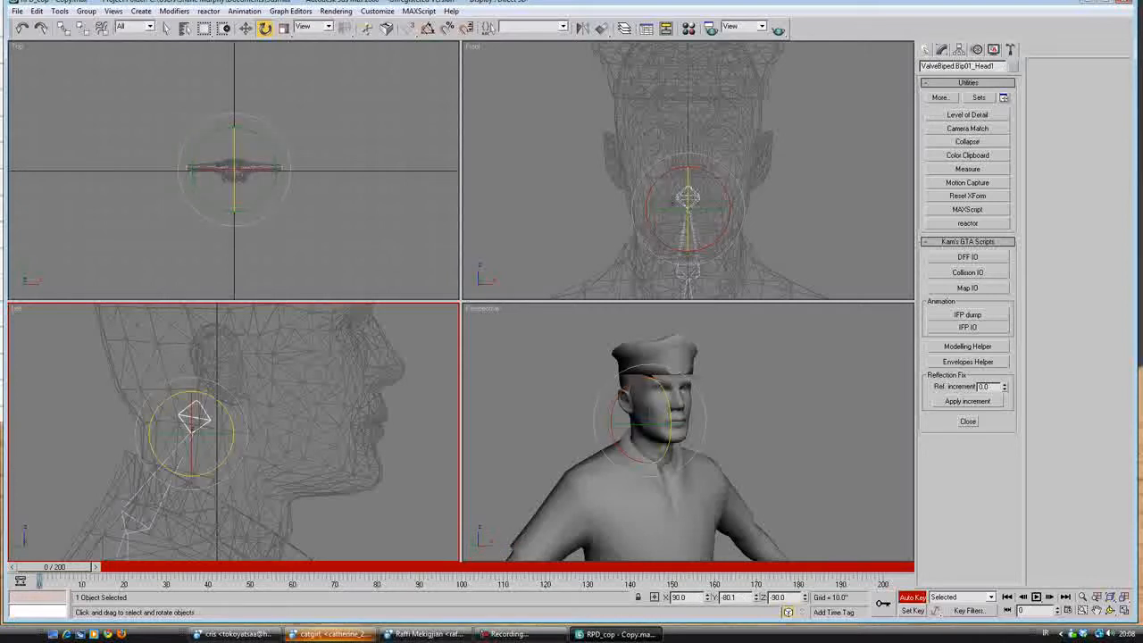
- At frame 60, rotate the head bone about 48 degrees around the vertical axis, toward the character's left
{"action": "left_click_drag", "start_coordinate": [54, 566], "coordinate": [297, 566]}
{"action": "key", "text": "e"}
{"action": "left_click", "coordinate": [650, 424]}
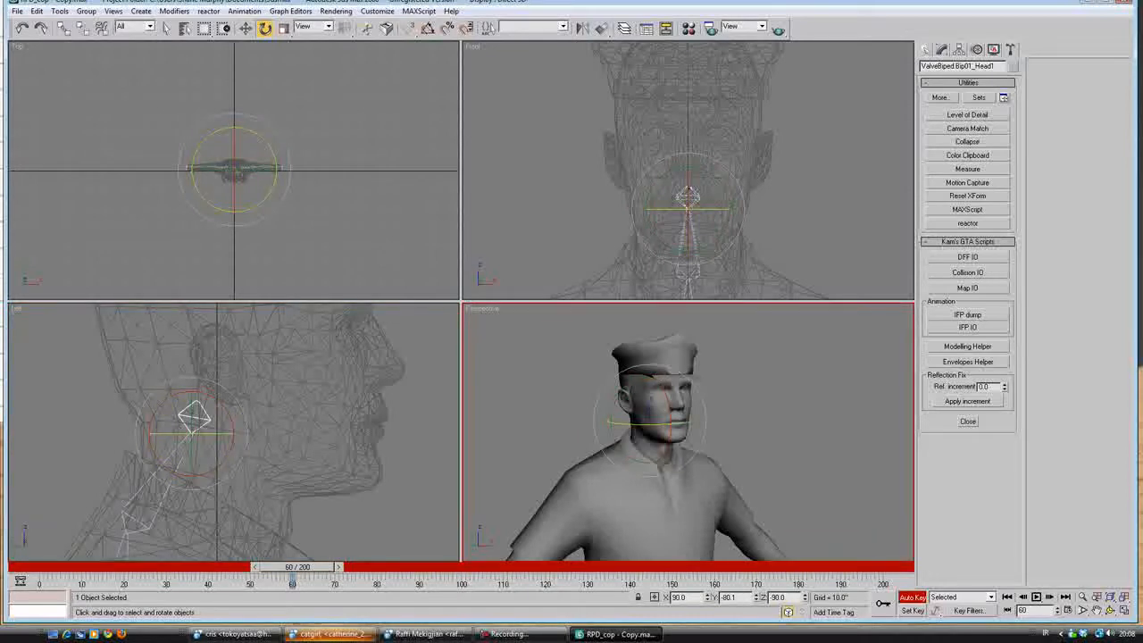
{"action": "mouse_move", "coordinate": [661, 417]}
{"action": "left_mouse_down"}
{"action": "mouse_move", "coordinate": [707, 421]}
{"action": "mouse_move", "coordinate": [681, 424]}
{"action": "left_mouse_up"}
{"action": "middle_click_drag", "start_coordinate": [681, 424], "coordinate": [620, 431], "text": "alt"}
- Return to frame 0 and play back the head turn
{"action": "left_click_drag", "start_coordinate": [297, 566], "coordinate": [54, 567]}
{"action": "key", "text": "e"}
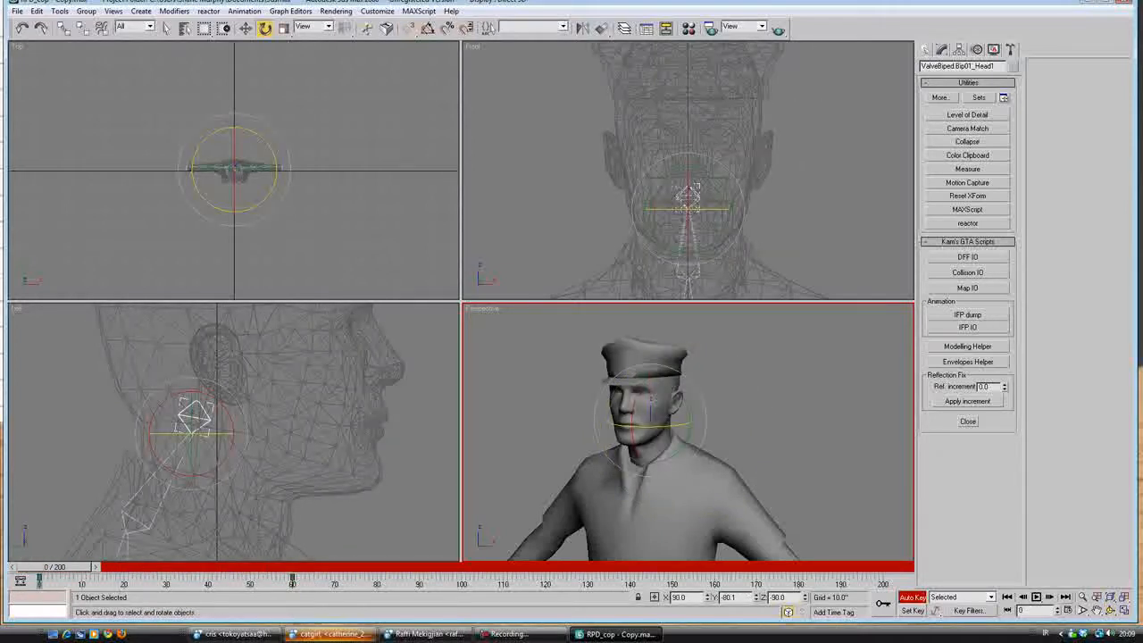
{"action": "left_click", "coordinate": [1035, 596]}
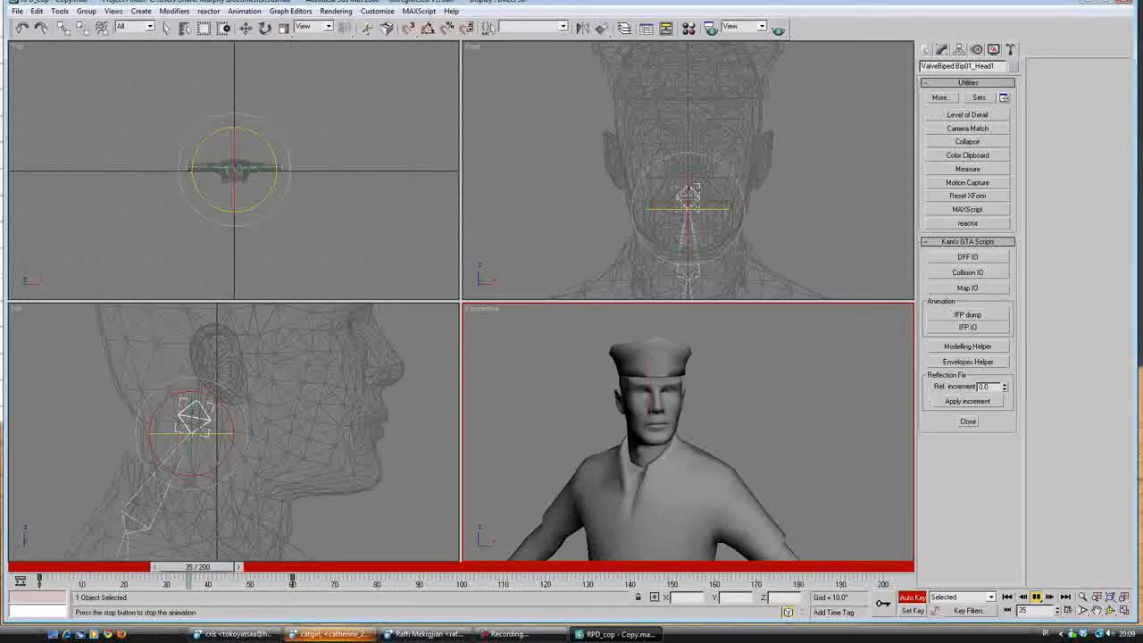
{"action": "left_click", "coordinate": [1036, 597]}
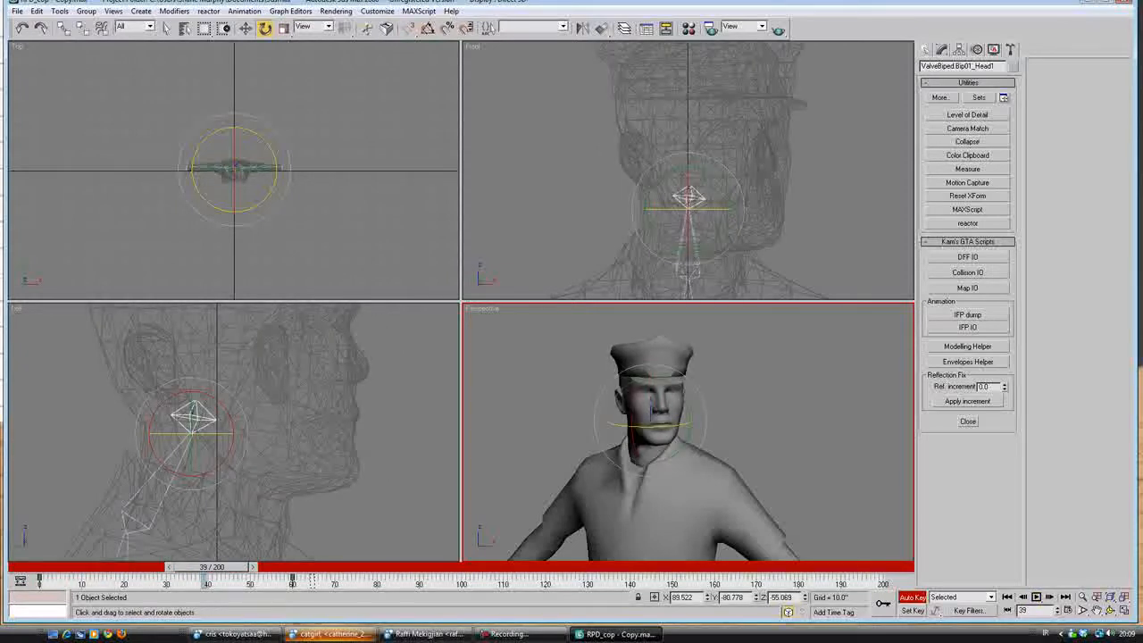
- Shift the head bone's second keyframe to frame 30 and play the head turn again from frame 0
{"action": "left_click_drag", "start_coordinate": [292, 580], "coordinate": [54, 567]}
{"action": "left_click", "coordinate": [1036, 597]}
{"action": "right_click", "coordinate": [1036, 596]}
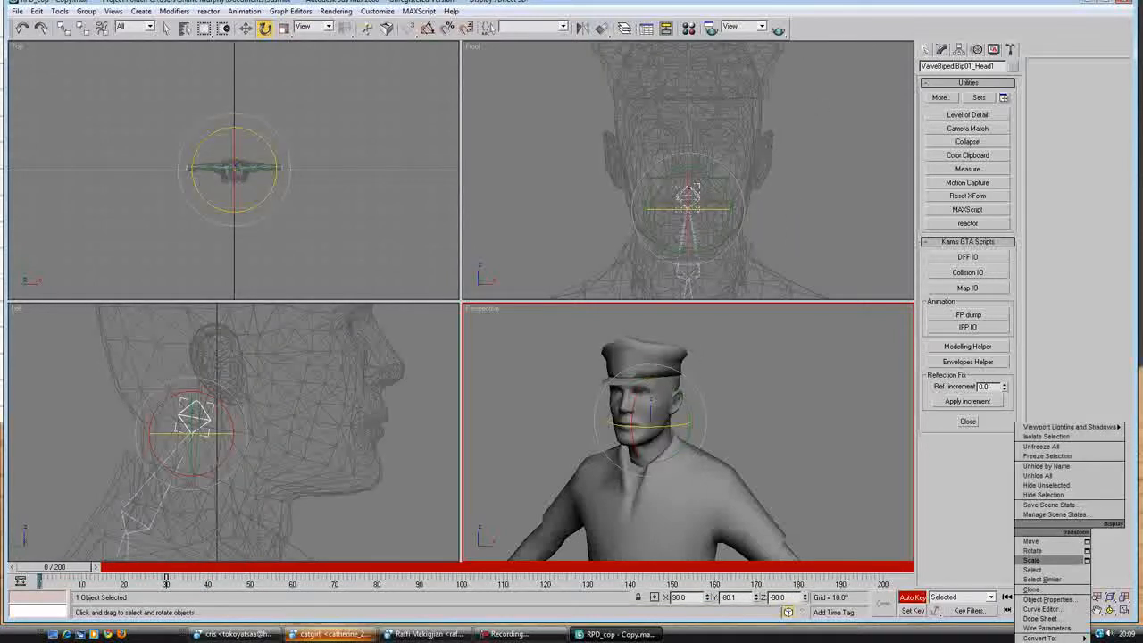
{"action": "left_click", "coordinate": [1036, 596]}
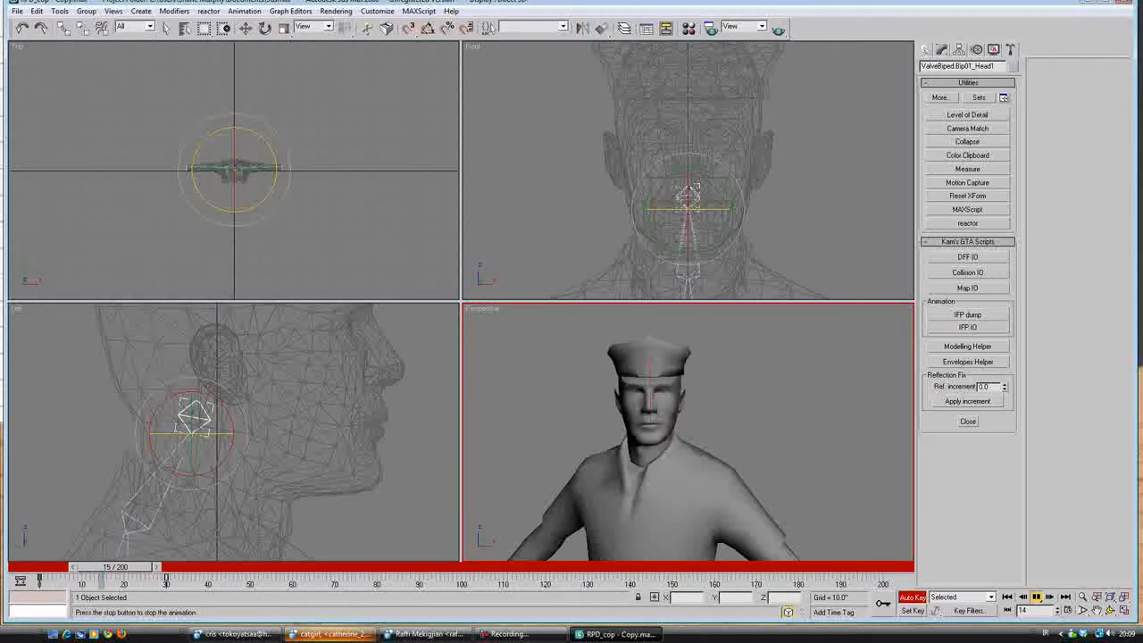
{"action": "left_click", "coordinate": [1035, 596]}
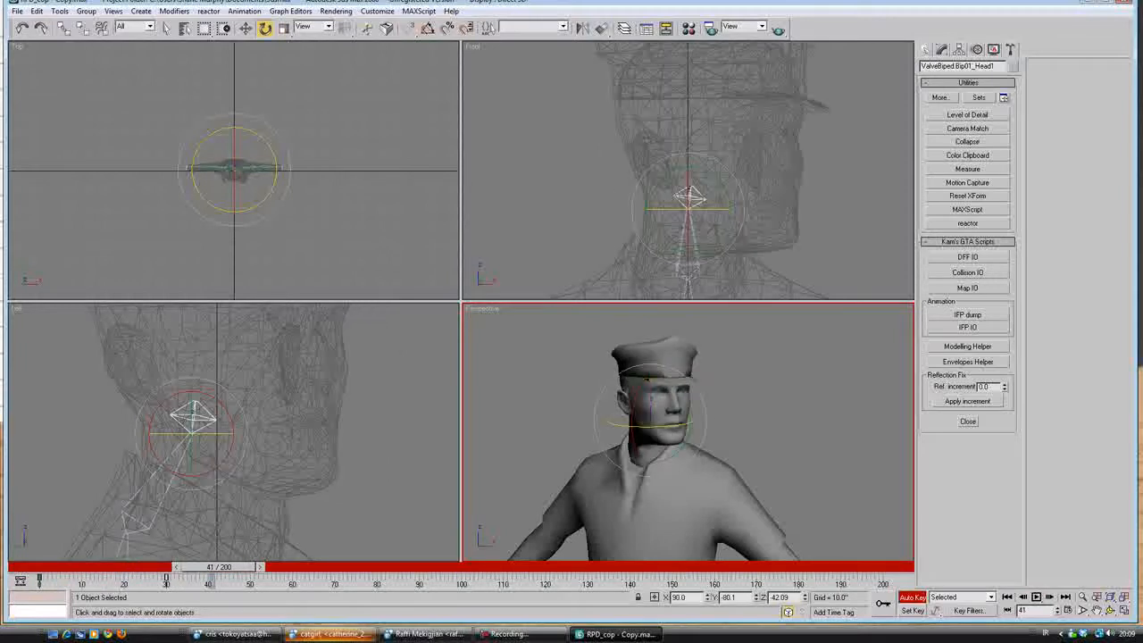
- Inspect the turned head at frame 30 from several angles, and check the upper body's starting pose at frame 0
{"action": "left_click_drag", "start_coordinate": [219, 567], "coordinate": [176, 567]}
{"action": "left_click", "coordinate": [1109, 610]}
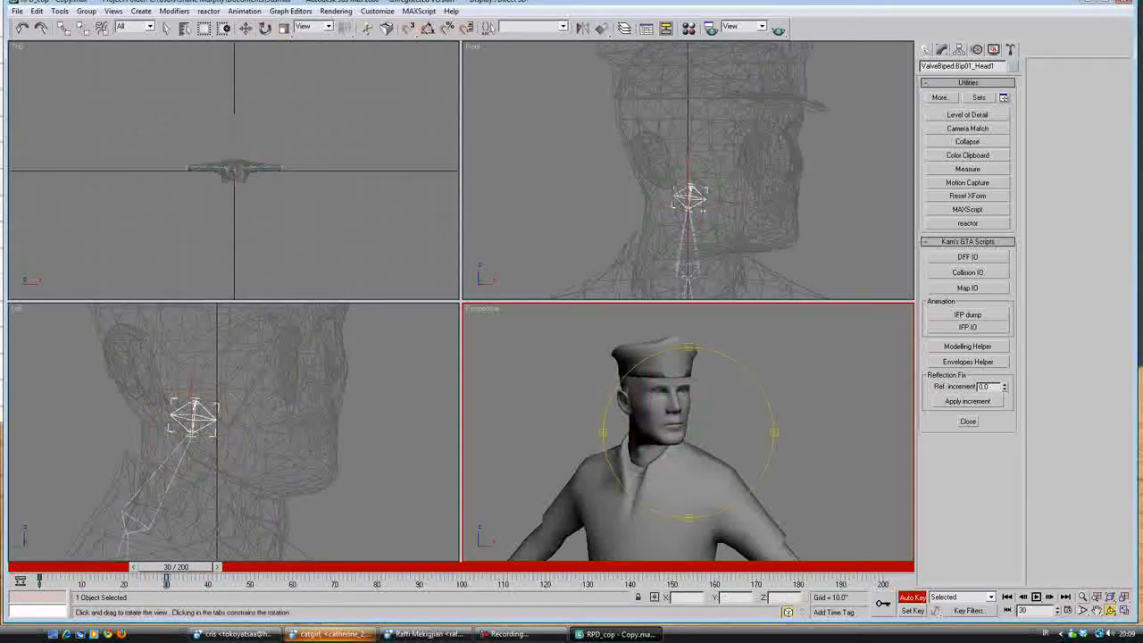
{"action": "left_click_drag", "start_coordinate": [625, 546], "coordinate": [687, 552]}
{"action": "left_click_drag", "start_coordinate": [757, 498], "coordinate": [782, 502]}
{"action": "scroll", "coordinate": [782, 502], "scroll_direction": "down", "scroll_amount": 4}
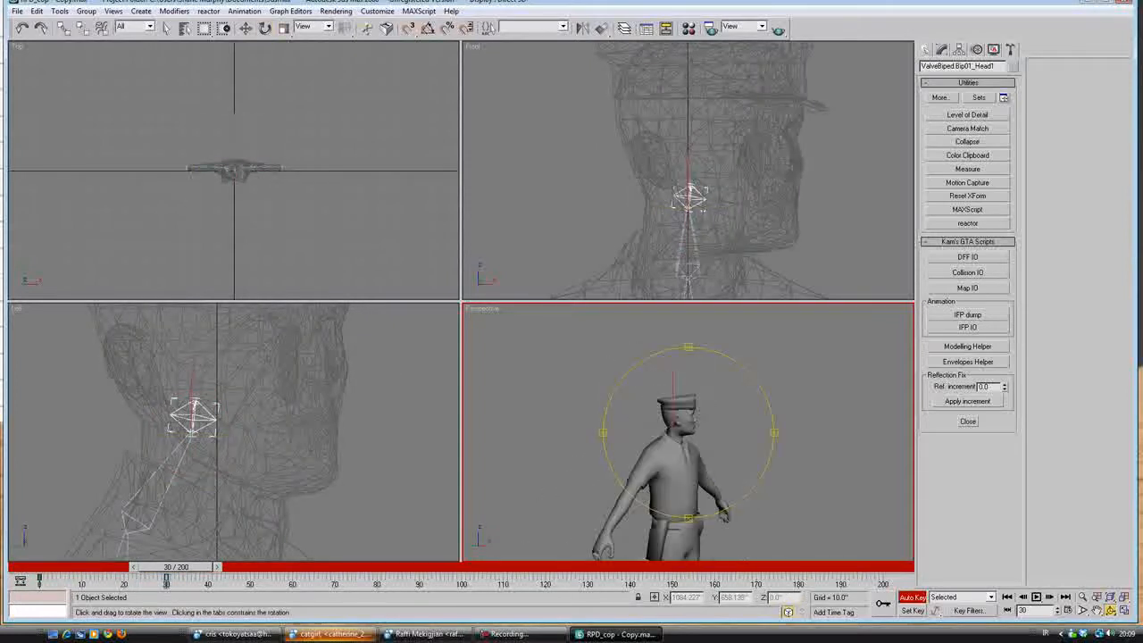
{"action": "left_click", "coordinate": [1097, 610]}
{"action": "left_click_drag", "start_coordinate": [691, 486], "coordinate": [664, 494]}
{"action": "left_click", "coordinate": [1109, 609]}
{"action": "left_click_drag", "start_coordinate": [176, 567], "coordinate": [54, 566]}
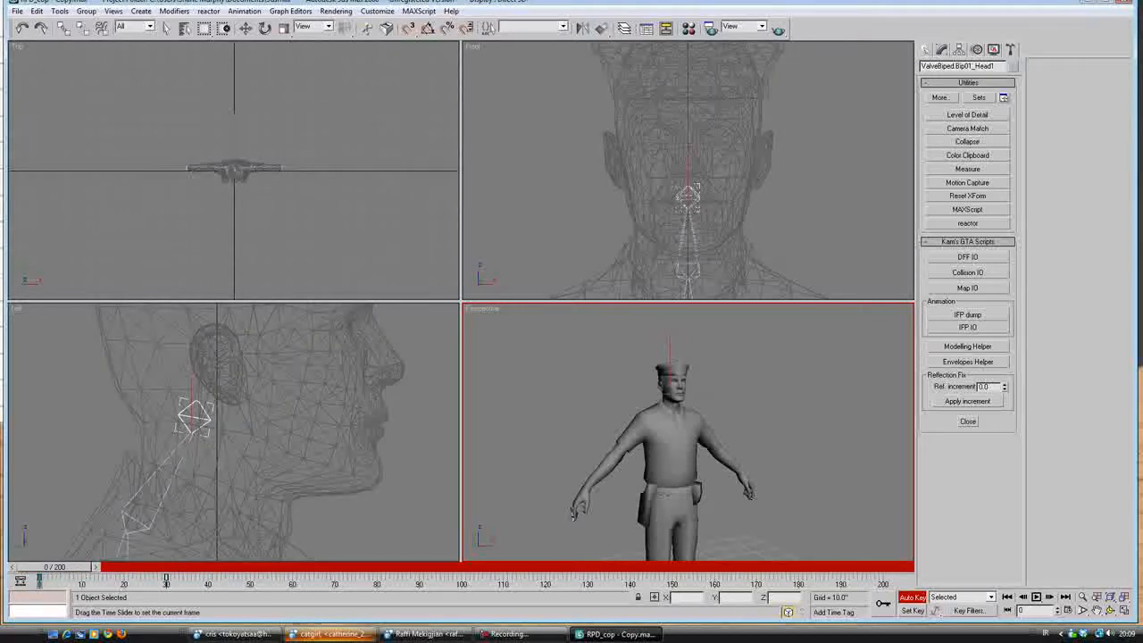
{"action": "key", "text": "ctrl+r"}
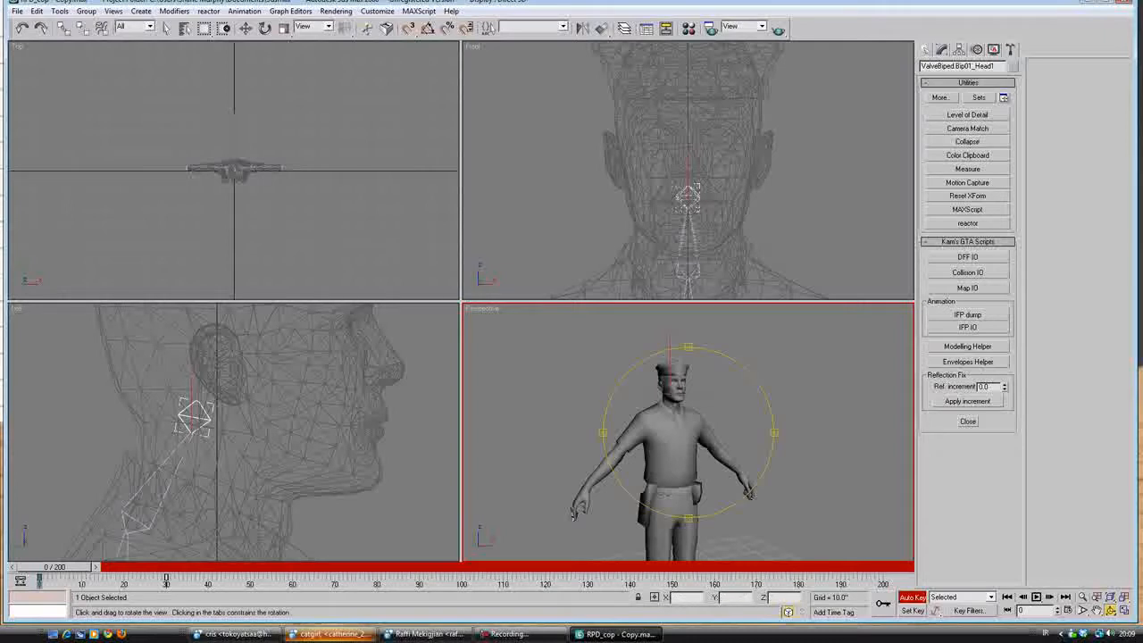
{"action": "left_click", "coordinate": [1096, 611]}
{"action": "left_click_drag", "start_coordinate": [687, 392], "coordinate": [666, 438]}
{"action": "scroll", "coordinate": [666, 438], "scroll_direction": "up", "scroll_amount": 2}
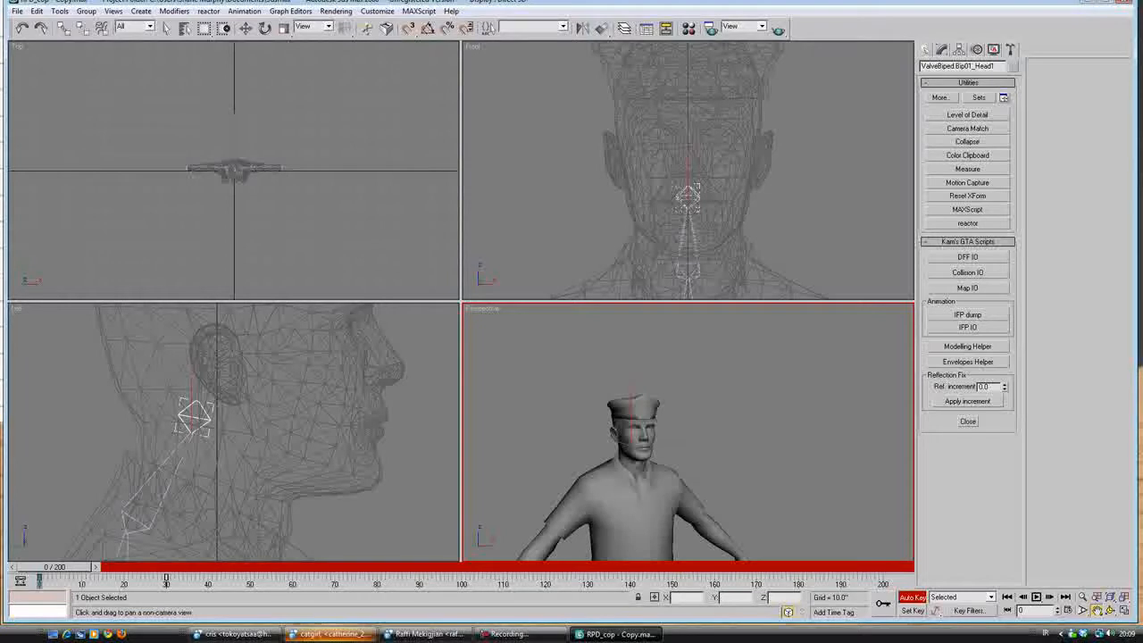
{"action": "left_click_drag", "start_coordinate": [666, 439], "coordinate": [702, 387]}
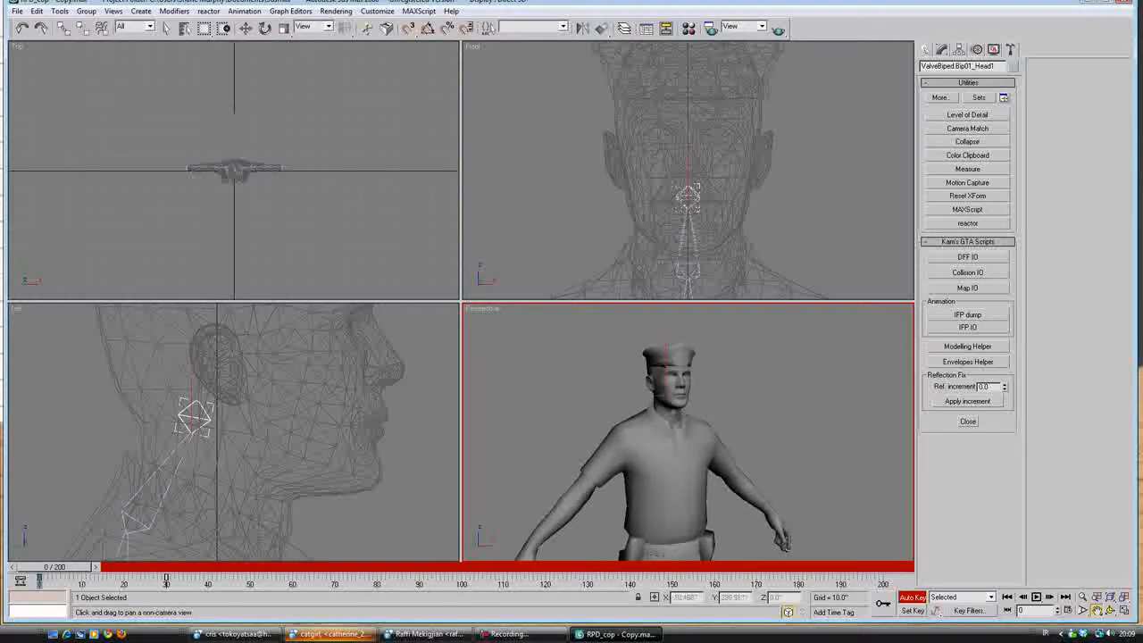
- Key the starting pose of the upper spine bone (Spine2) at frame 10
{"action": "left_click_drag", "start_coordinate": [56, 566], "coordinate": [92, 567]}
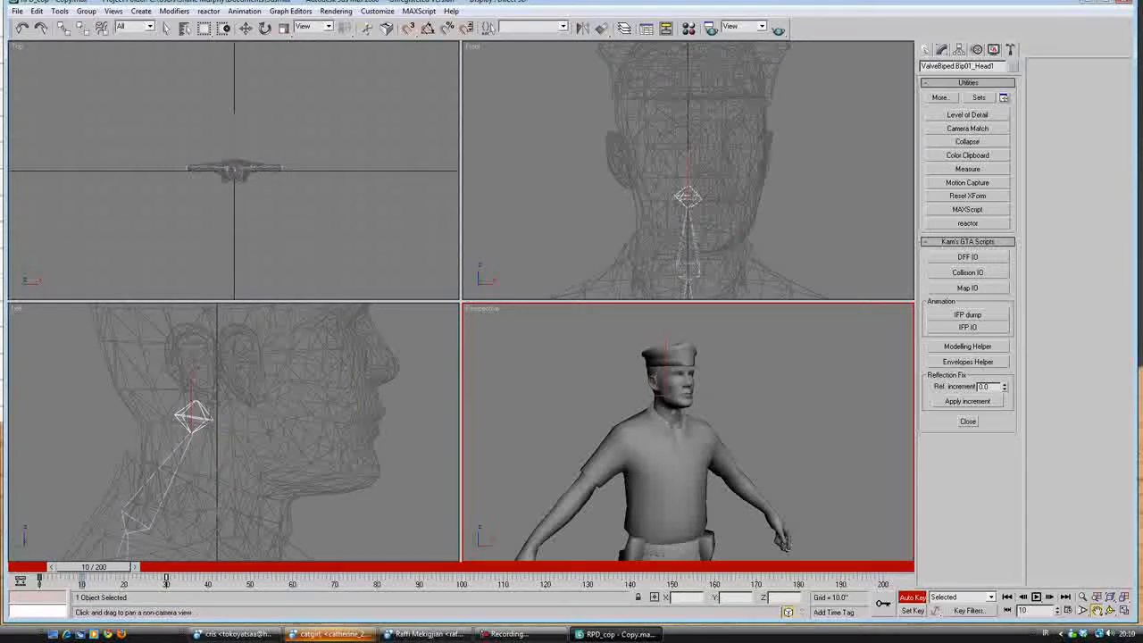
{"action": "left_click_drag", "start_coordinate": [686, 268], "coordinate": [703, 89]}
{"action": "scroll", "coordinate": [702, 182], "scroll_direction": "down", "scroll_amount": 5}
{"action": "right_click", "coordinate": [700, 190]}
{"action": "left_click", "coordinate": [700, 191]}
{"action": "left_click", "coordinate": [696, 203]}
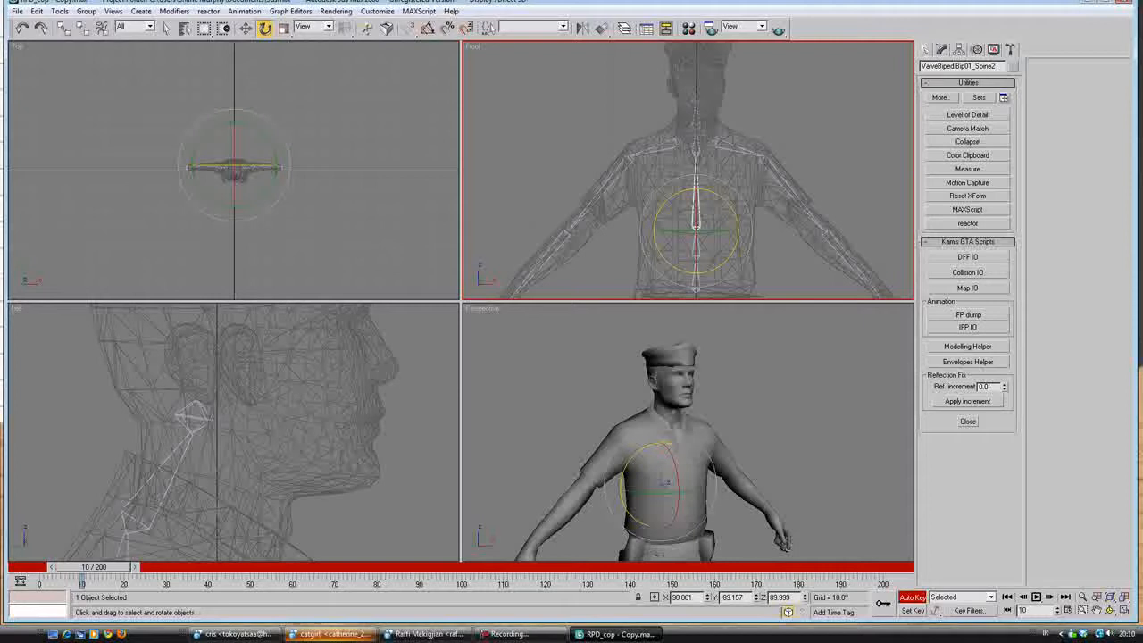
{"action": "left_click", "coordinate": [882, 603]}
- At frame 30, rotate the upper spine bone (Spine2) about 15 degrees around the vertical axis, toward the character's left
{"action": "left_click_drag", "start_coordinate": [94, 567], "coordinate": [175, 567]}
{"action": "key", "text": "e"}
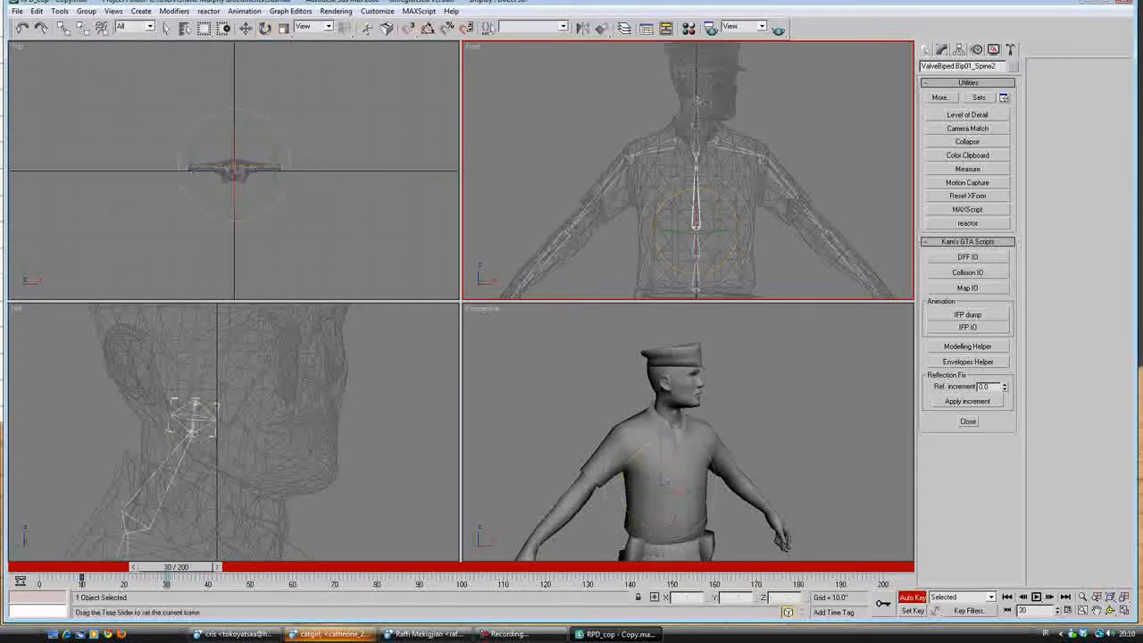
{"action": "right_click", "coordinate": [234, 433]}
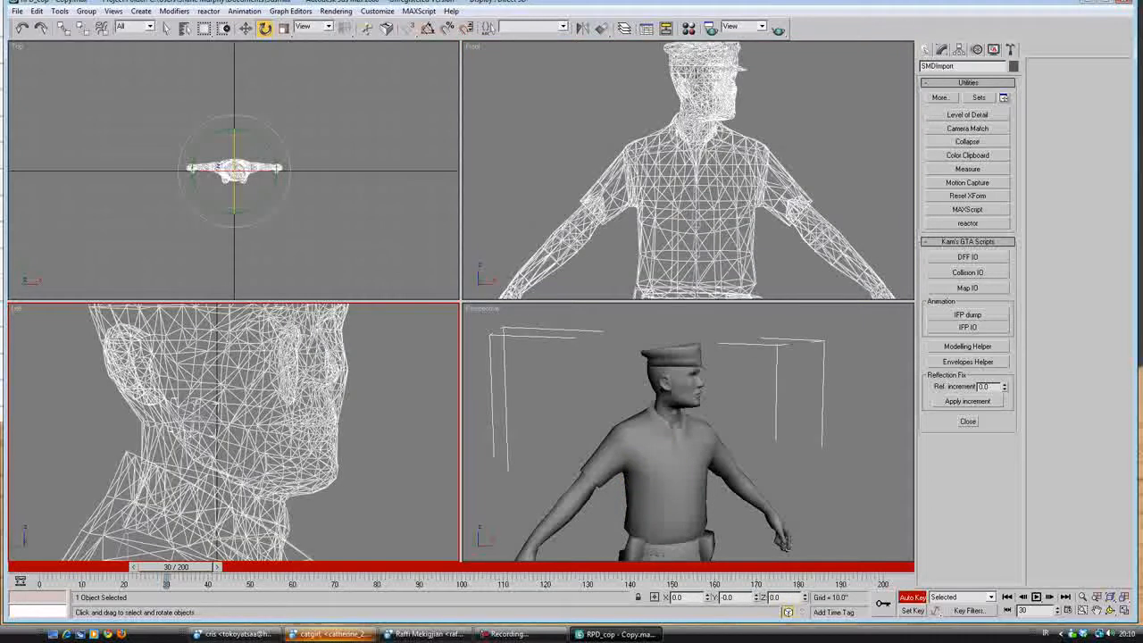
{"action": "left_click", "coordinate": [194, 406]}
{"action": "mouse_move", "coordinate": [176, 567]}
{"action": "left_mouse_down"}
{"action": "mouse_move", "coordinate": [130, 567]}
{"action": "mouse_move", "coordinate": [158, 566]}
{"action": "left_mouse_up"}
{"action": "key", "text": "e"}
{"action": "left_click", "coordinate": [692, 205]}
{"action": "left_click", "coordinate": [697, 210]}
{"action": "right_click", "coordinate": [665, 486]}
{"action": "left_click_drag", "start_coordinate": [644, 492], "coordinate": [658, 493]}
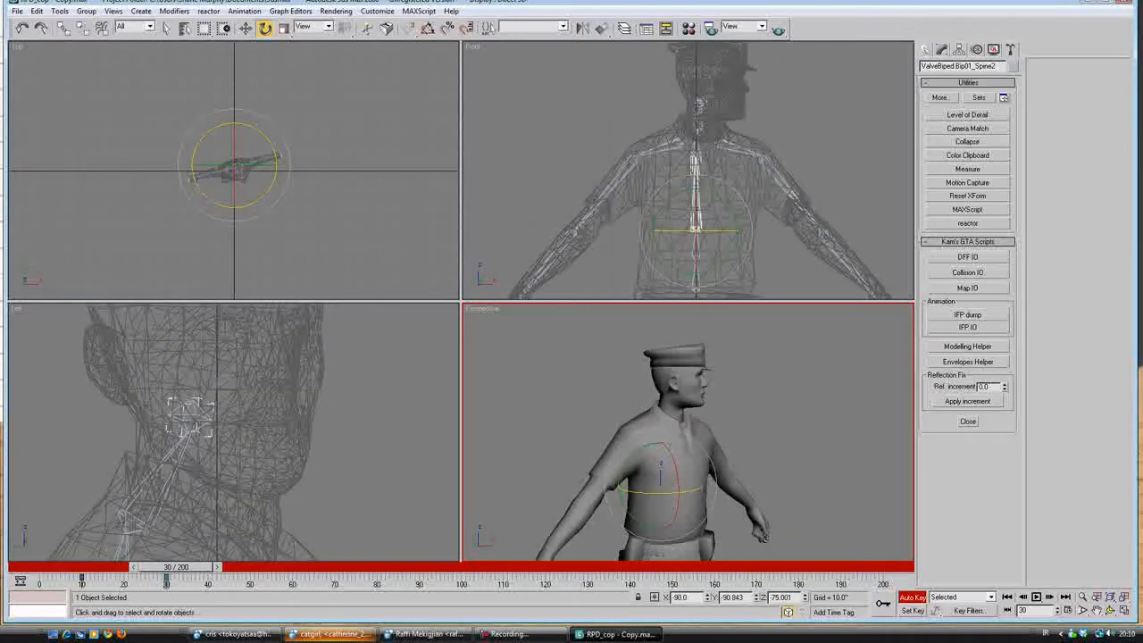
- Scrub the torso turn between frames 10 and 30 to review its timing against the head
{"action": "left_click_drag", "start_coordinate": [176, 567], "coordinate": [95, 567]}
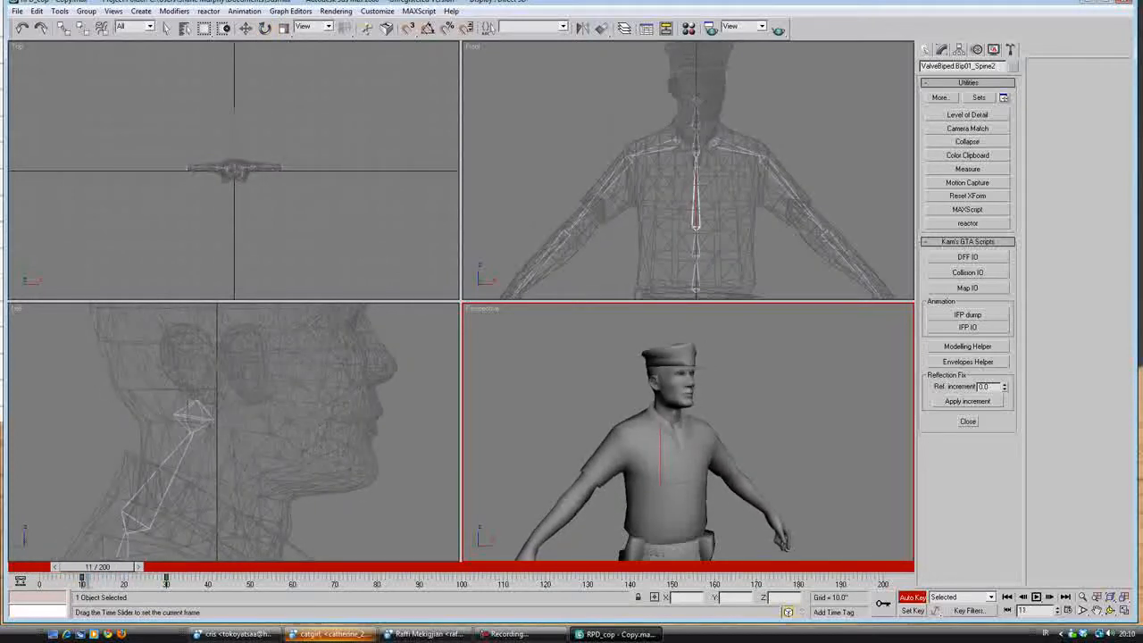
{"action": "left_click_drag", "start_coordinate": [107, 567], "coordinate": [172, 567]}
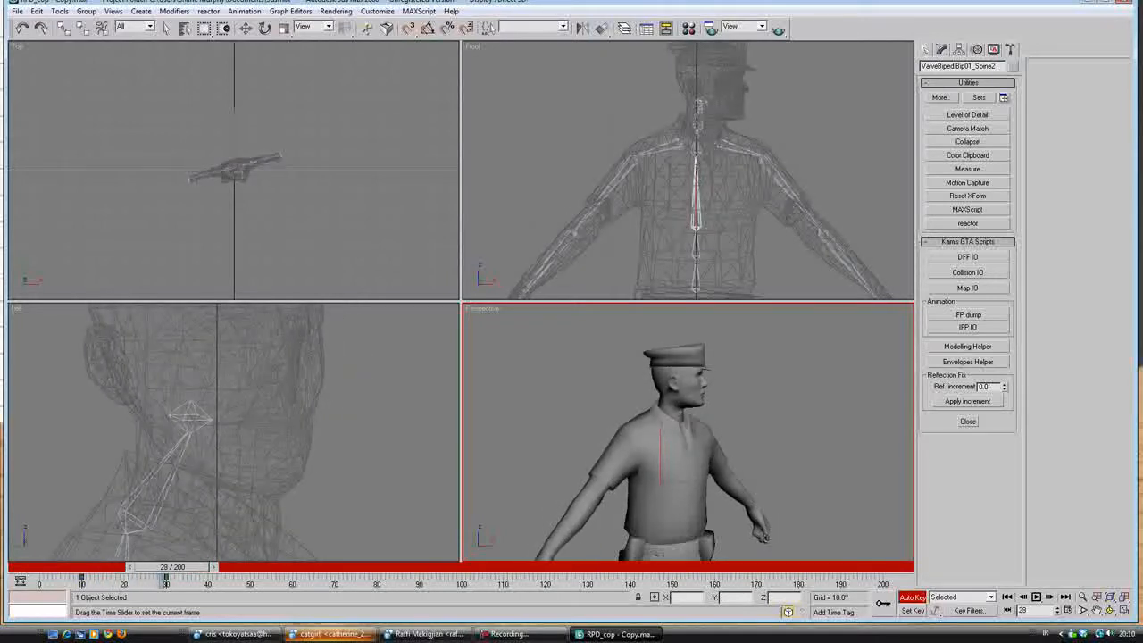
{"action": "key", "text": "e"}
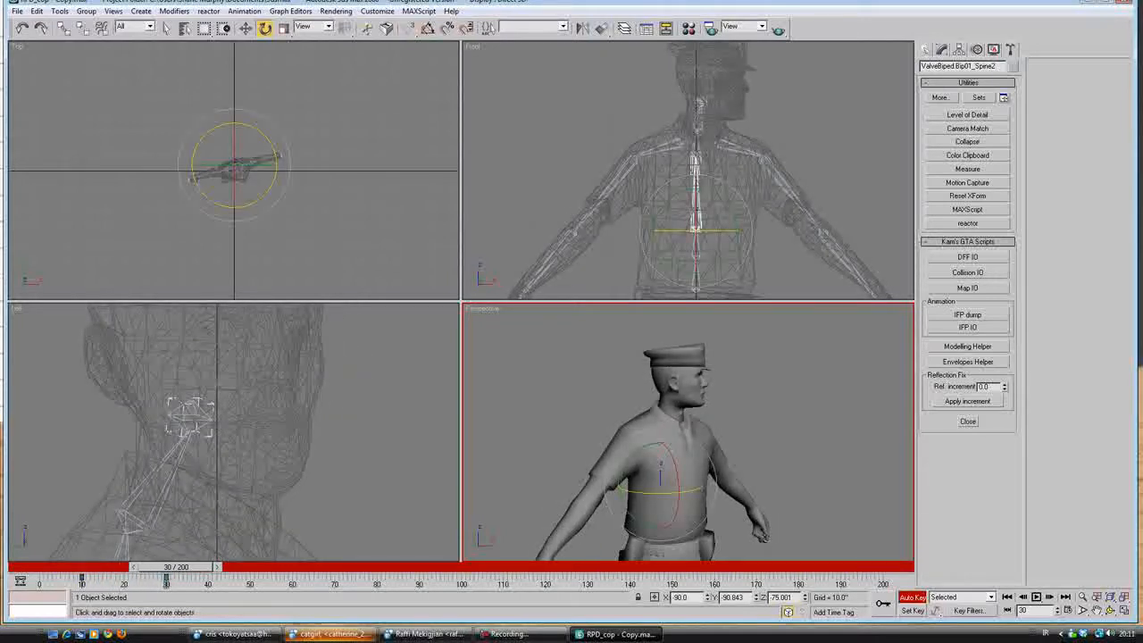
- At frame 0, rotate the right upper arm bone about 30 degrees down toward the character's side
{"action": "left_click", "coordinate": [614, 181]}
{"action": "left_click", "coordinate": [611, 185]}
{"action": "left_click_drag", "start_coordinate": [176, 567], "coordinate": [52, 567]}
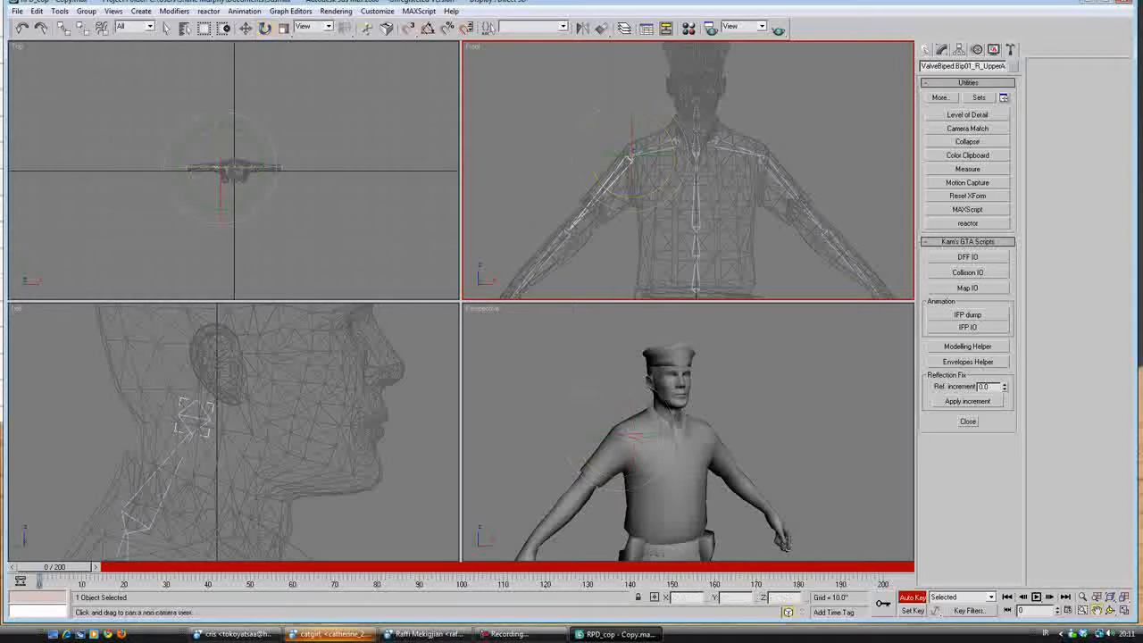
{"action": "middle_click_drag", "start_coordinate": [638, 432], "coordinate": [686, 385]}
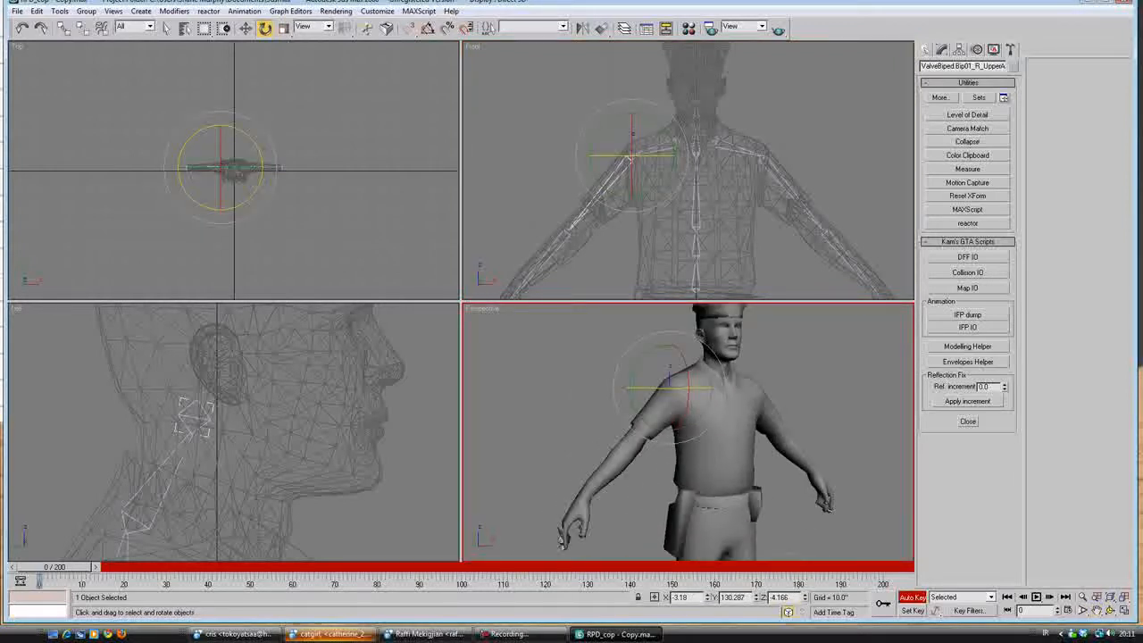
{"action": "middle_click_drag", "start_coordinate": [676, 388], "coordinate": [701, 397], "text": "alt"}
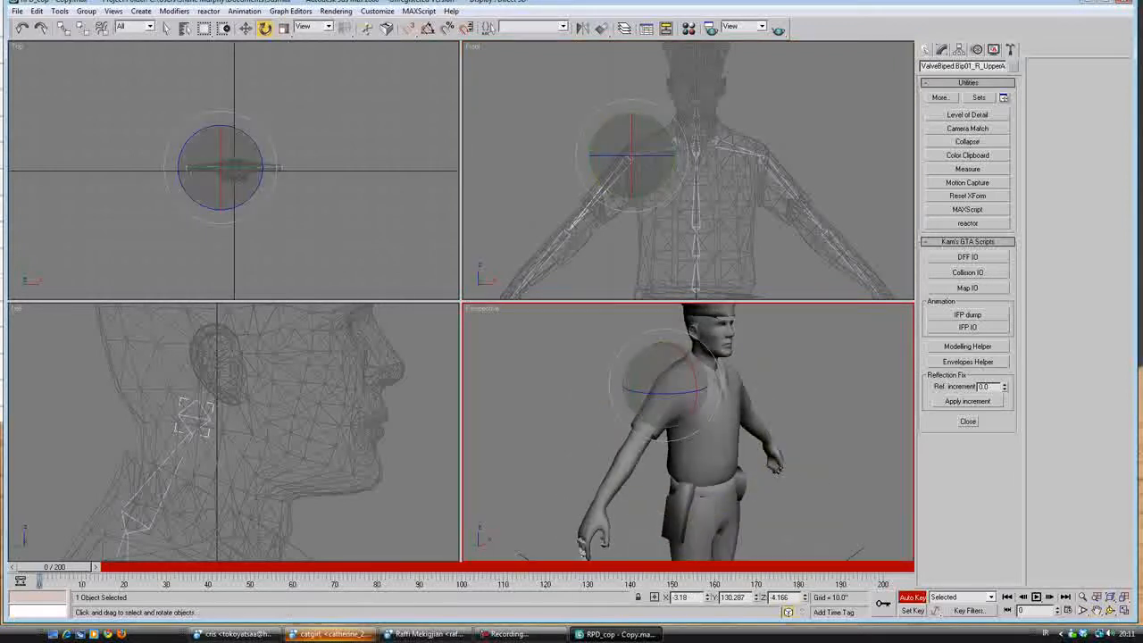
{"action": "left_click_drag", "start_coordinate": [635, 377], "coordinate": [633, 415]}
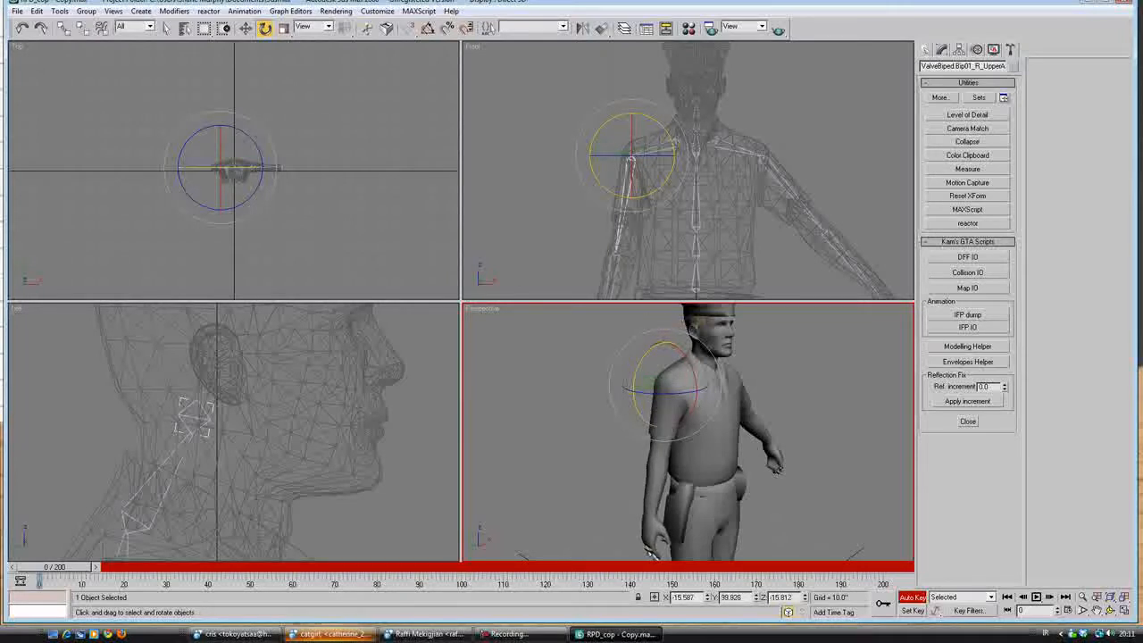
- Rotate the left upper arm bone about 29 degrees down toward the body at frame 0 and check the full figure
{"action": "middle_click_drag", "start_coordinate": [683, 420], "coordinate": [609, 420], "text": "alt"}
{"action": "key", "text": "F3"}
{"action": "left_click", "coordinate": [766, 414]}
{"action": "left_click", "coordinate": [768, 411]}
{"action": "key", "text": "F3"}
{"action": "left_click_drag", "start_coordinate": [787, 366], "coordinate": [795, 386]}
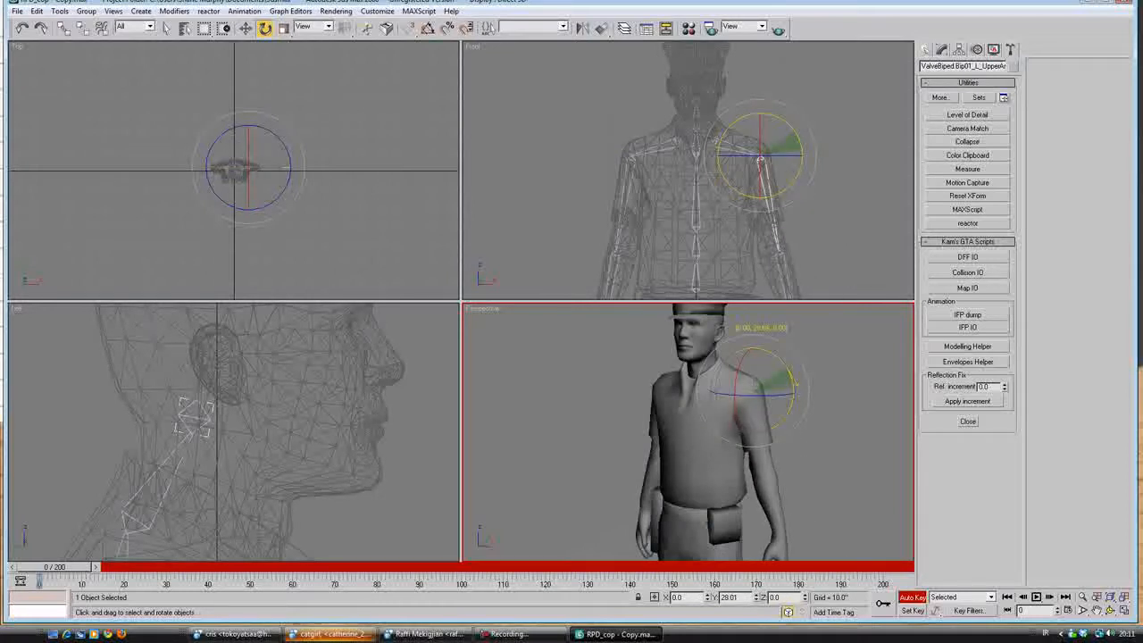
{"action": "left_click", "coordinate": [1111, 610]}
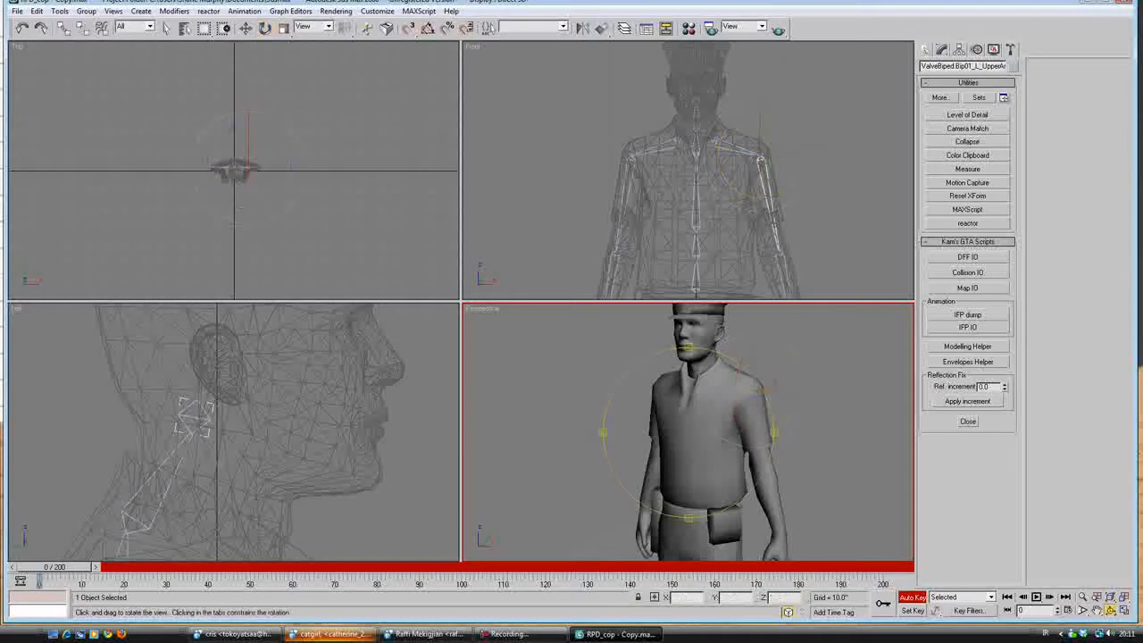
{"action": "left_click_drag", "start_coordinate": [648, 464], "coordinate": [655, 532]}
{"action": "mouse_move", "coordinate": [56, 567]}
{"action": "left_mouse_down"}
{"action": "mouse_move", "coordinate": [192, 567]}
{"action": "mouse_move", "coordinate": [56, 567]}
{"action": "left_mouse_up"}
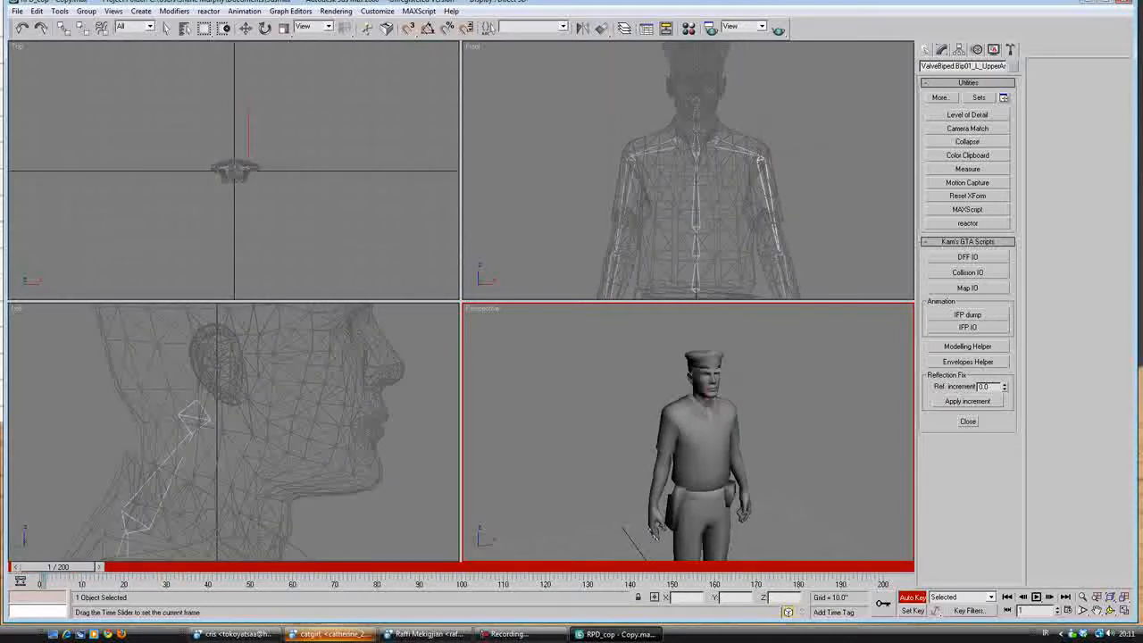
- At frame 0, rotate the right forearm bone about 5 degrees inward in the front view
{"action": "left_click", "coordinate": [1110, 610]}
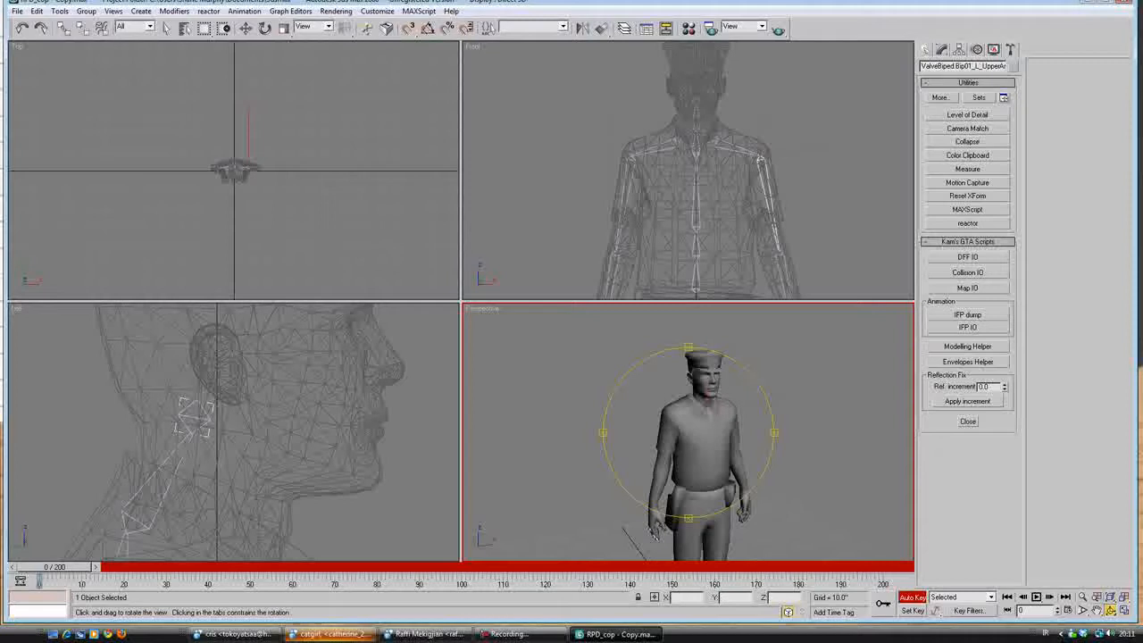
{"action": "left_click", "coordinate": [1097, 610]}
{"action": "left_click_drag", "start_coordinate": [683, 245], "coordinate": [718, 149]}
{"action": "key", "text": "e"}
{"action": "left_click", "coordinate": [649, 170]}
{"action": "left_click", "coordinate": [648, 174]}
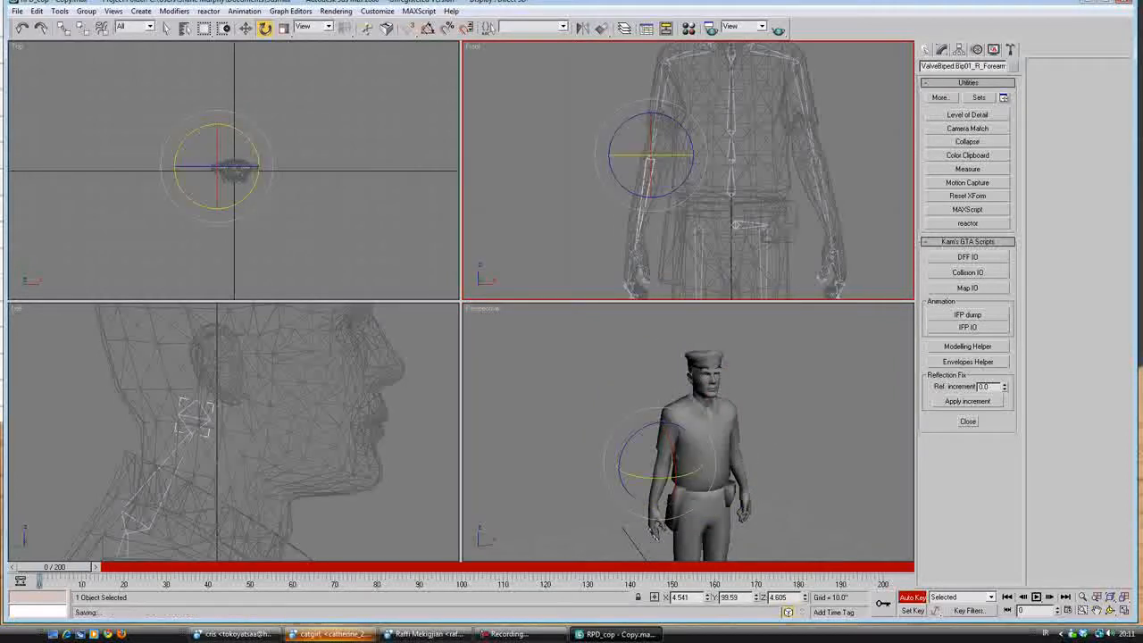
{"action": "left_click_drag", "start_coordinate": [639, 196], "coordinate": [649, 197]}
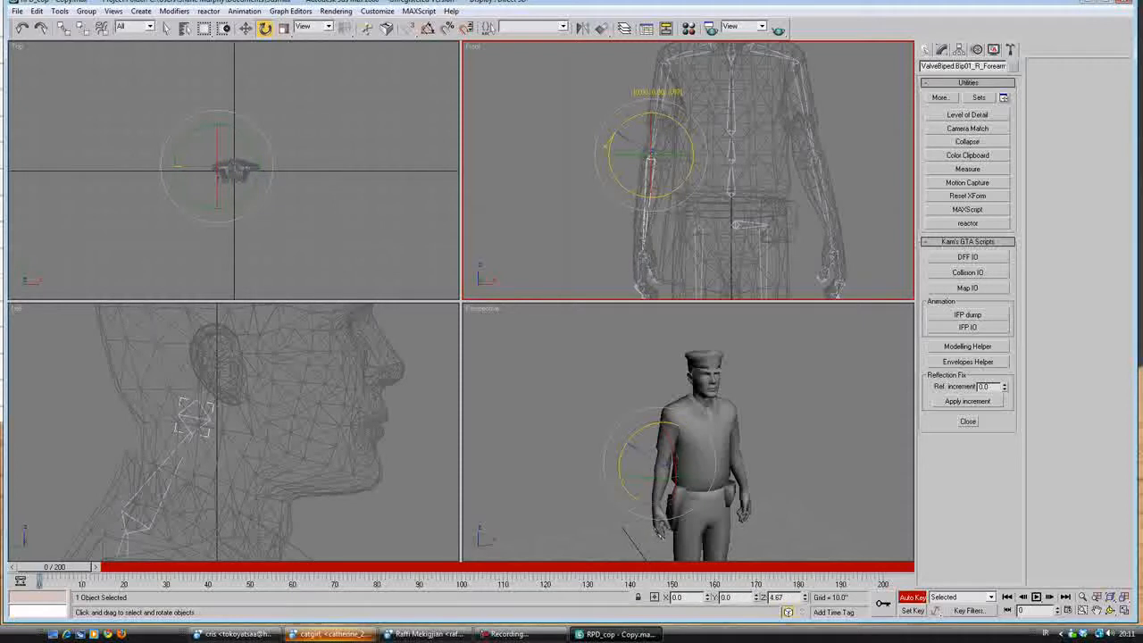
- Rotate the left forearm bone inward in the front view at frame 0 and check the arms from another angle
{"action": "left_click", "coordinate": [815, 174]}
{"action": "left_click", "coordinate": [817, 172]}
{"action": "left_click_drag", "start_coordinate": [853, 139], "coordinate": [862, 159]}
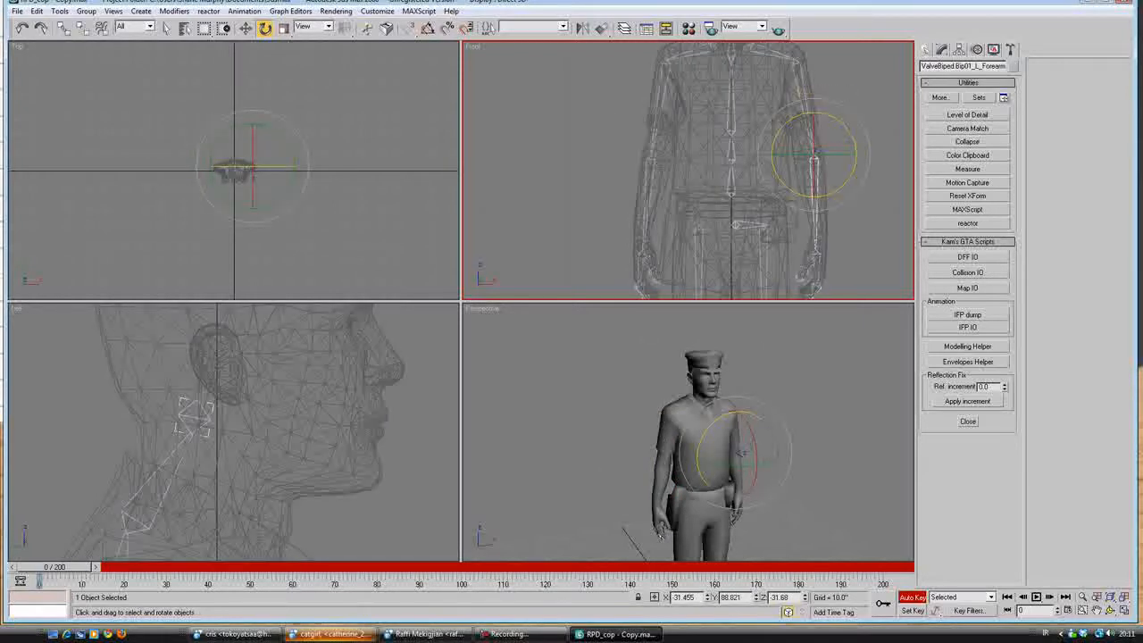
{"action": "middle_click_drag", "start_coordinate": [659, 535], "coordinate": [590, 534], "text": "alt"}
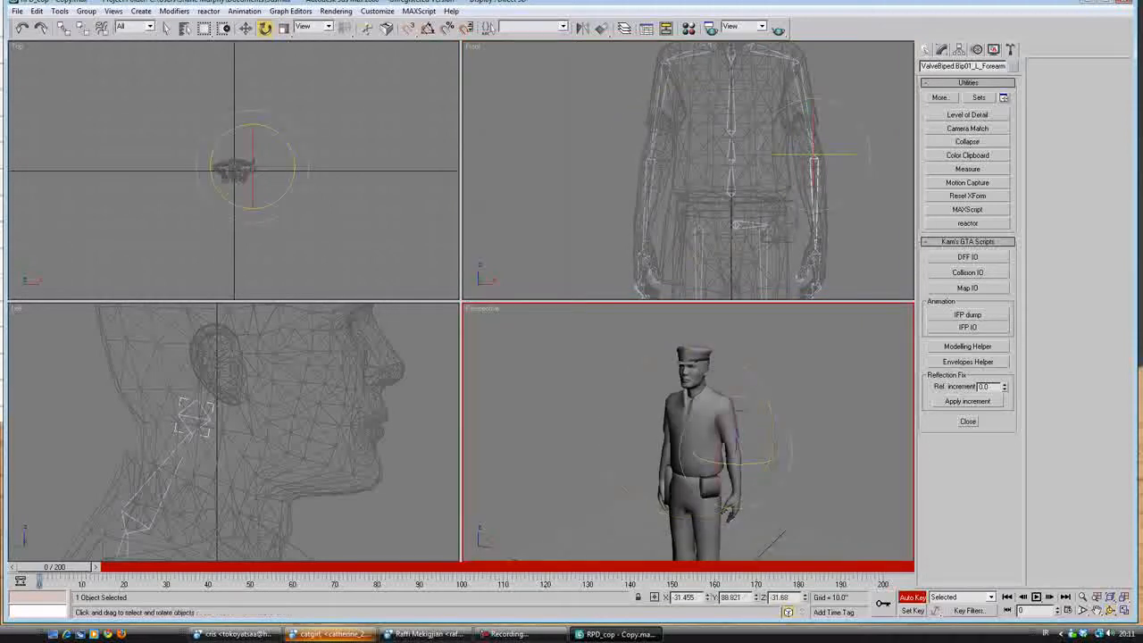
- Scrub the timeline from frame 0 to 30 and examine the combined head and torso turn with the lowered arms
{"action": "left_click_drag", "start_coordinate": [54, 567], "coordinate": [176, 567]}
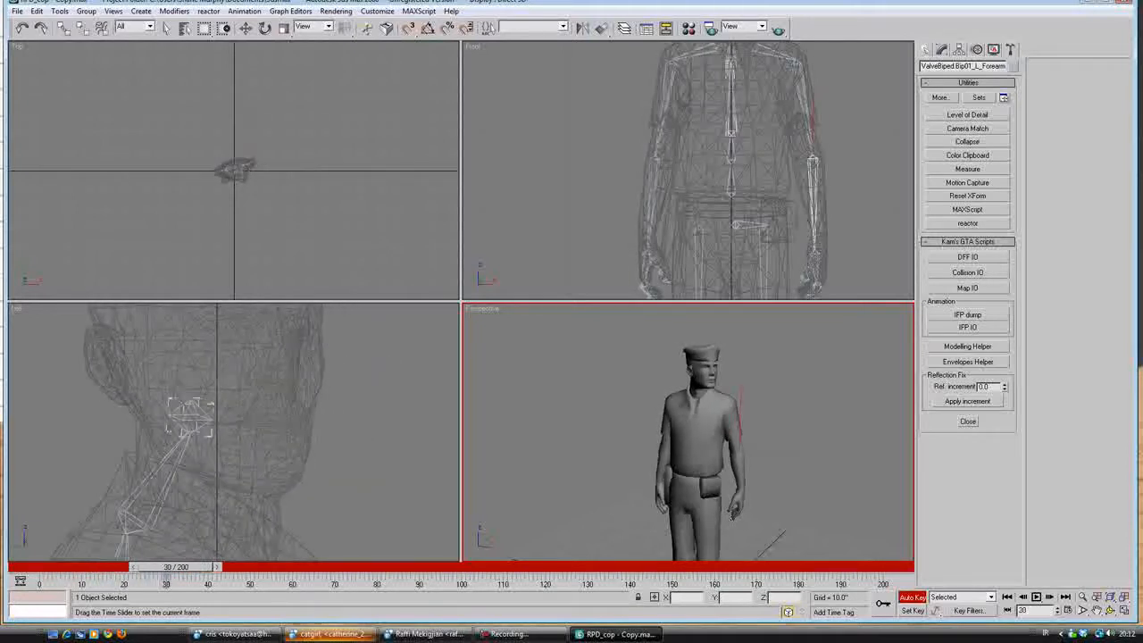
{"action": "key", "text": "e"}
{"action": "middle_click_drag", "start_coordinate": [785, 68], "coordinate": [742, 227]}
{"action": "scroll", "coordinate": [743, 227], "scroll_direction": "up", "scroll_amount": 2}
{"action": "scroll", "coordinate": [742, 226], "scroll_direction": "down", "scroll_amount": 4}
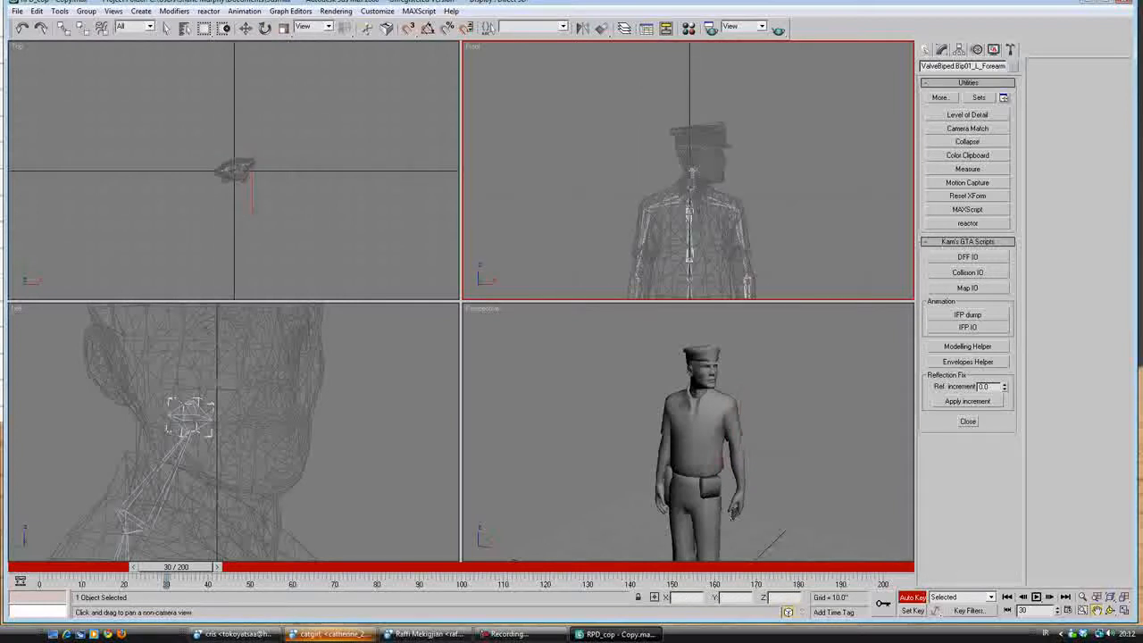
{"action": "mouse_move", "coordinate": [175, 567]}
{"action": "left_mouse_down"}
{"action": "mouse_move", "coordinate": [54, 567]}
{"action": "mouse_move", "coordinate": [155, 567]}
{"action": "left_mouse_up"}
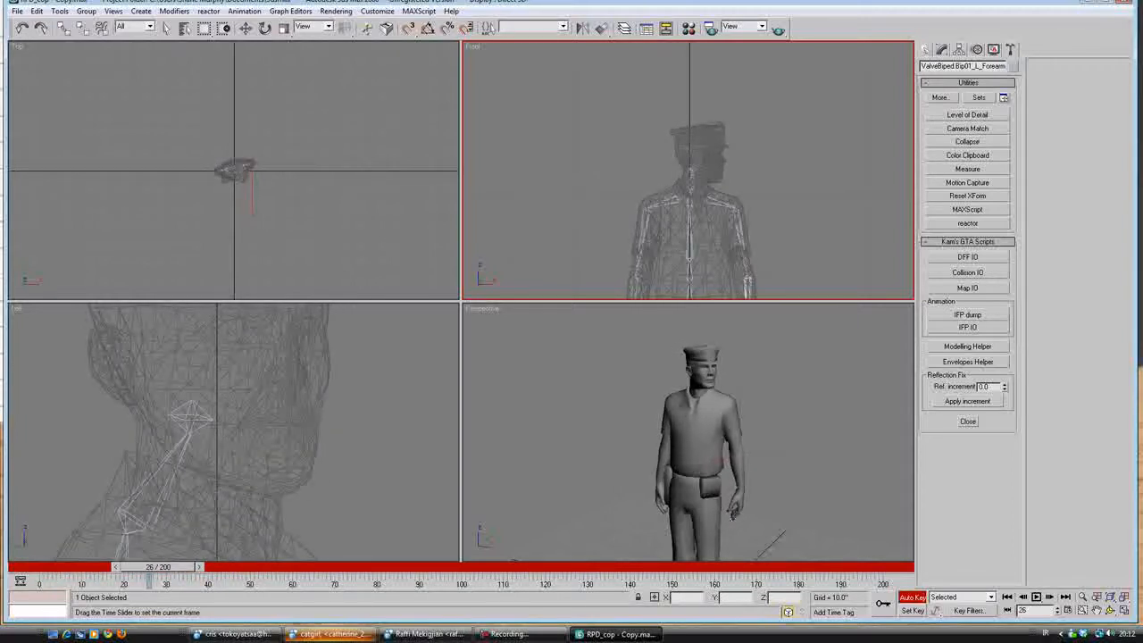
{"action": "mouse_move", "coordinate": [147, 567]}
{"action": "left_mouse_down"}
{"action": "mouse_move", "coordinate": [78, 567]}
{"action": "mouse_move", "coordinate": [160, 567]}
{"action": "mouse_move", "coordinate": [96, 566]}
{"action": "mouse_move", "coordinate": [147, 567]}
{"action": "left_mouse_up"}
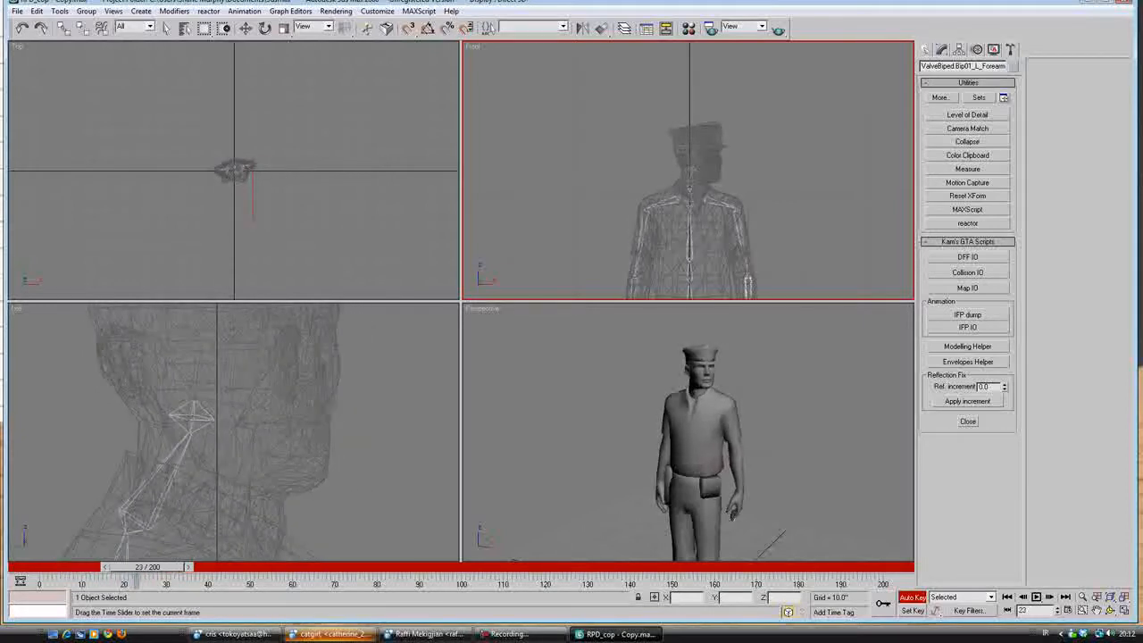
{"action": "mouse_move", "coordinate": [158, 567]}
{"action": "left_mouse_down"}
{"action": "mouse_move", "coordinate": [125, 566]}
{"action": "mouse_move", "coordinate": [172, 567]}
{"action": "left_mouse_up"}
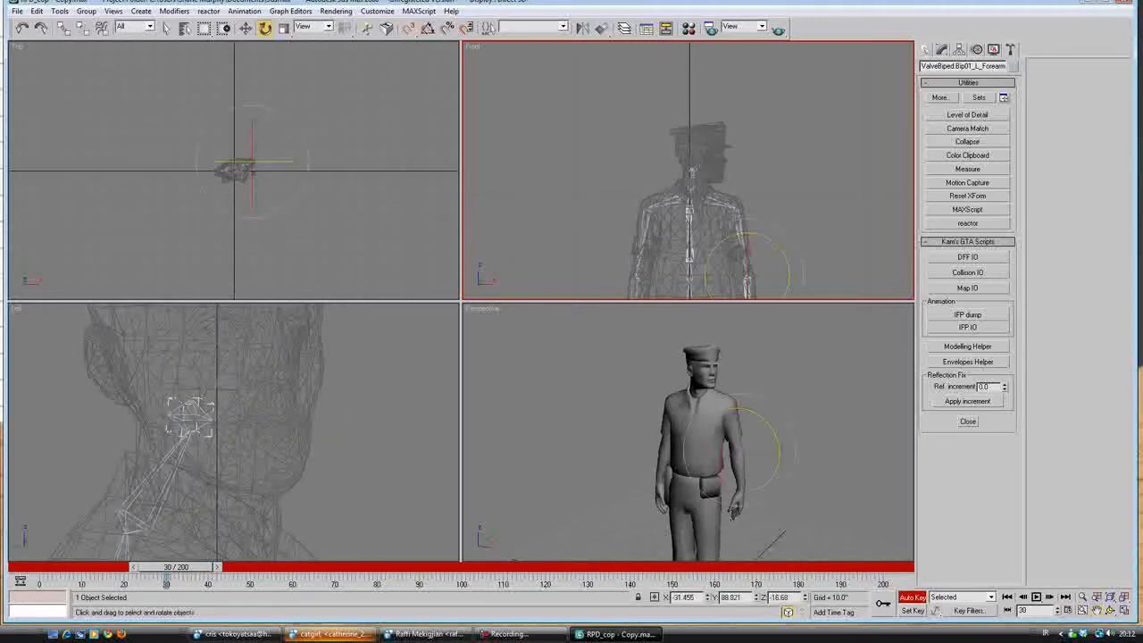
- At frame 34, rotate the head bone 2 degrees back around the vertical axis to settle the turn
{"action": "scroll", "coordinate": [685, 234], "scroll_direction": "up", "scroll_amount": 8}
{"action": "left_click", "coordinate": [189, 417]}
{"action": "left_click", "coordinate": [189, 418]}
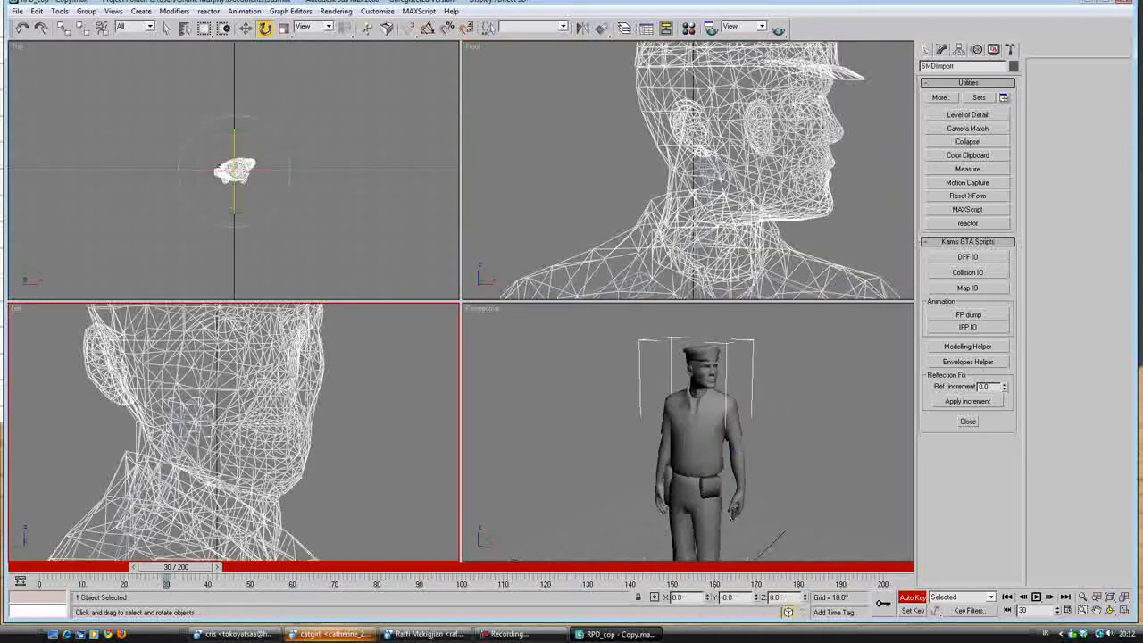
{"action": "left_click", "coordinate": [189, 418]}
{"action": "mouse_move", "coordinate": [176, 567]}
{"action": "left_mouse_down"}
{"action": "mouse_move", "coordinate": [141, 567]}
{"action": "mouse_move", "coordinate": [183, 567]}
{"action": "left_mouse_up"}
{"action": "key", "text": "e"}
{"action": "left_click", "coordinate": [705, 177]}
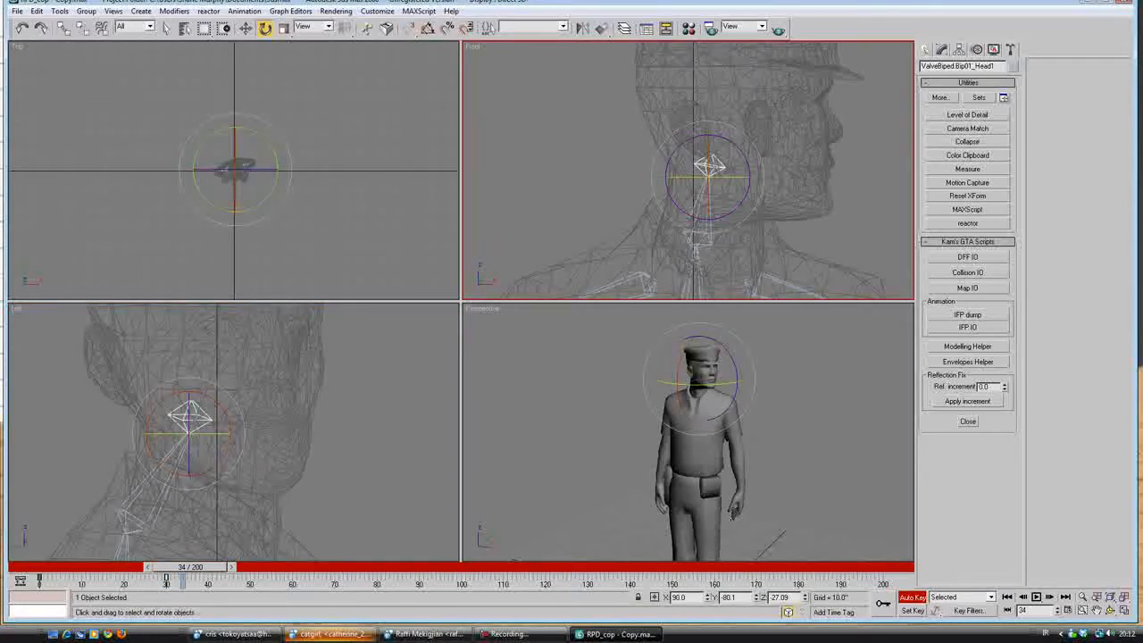
{"action": "left_click_drag", "start_coordinate": [705, 177], "coordinate": [709, 175]}
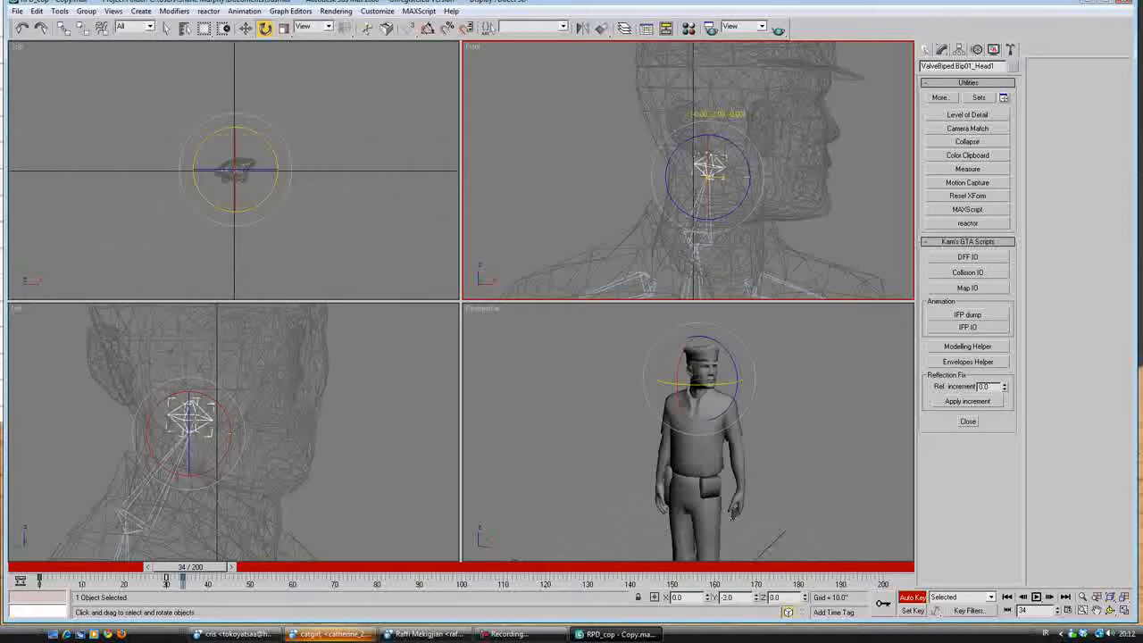
- At frame 34, rotate the upper spine bone (Spine2) about 2 degrees back around the vertical axis
{"action": "mouse_move", "coordinate": [190, 566]}
{"action": "left_mouse_down"}
{"action": "mouse_move", "coordinate": [46, 567]}
{"action": "mouse_move", "coordinate": [241, 567]}
{"action": "mouse_move", "coordinate": [78, 567]}
{"action": "mouse_move", "coordinate": [207, 566]}
{"action": "left_mouse_up"}
{"action": "key", "text": "e"}
{"action": "middle_click_drag", "start_coordinate": [744, 268], "coordinate": [736, 80]}
{"action": "scroll", "coordinate": [687, 170], "scroll_direction": "down", "scroll_amount": 2}
{"action": "middle_click_drag", "start_coordinate": [715, 209], "coordinate": [713, 214]}
{"action": "left_click", "coordinate": [686, 214]}
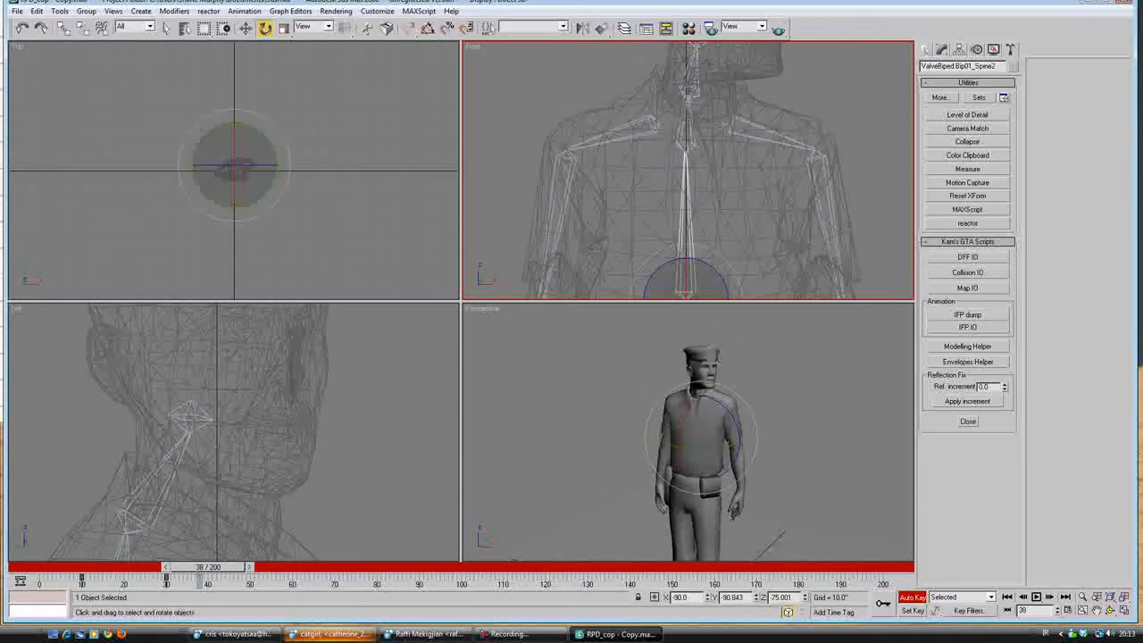
{"action": "mouse_move", "coordinate": [207, 567]}
{"action": "left_mouse_down"}
{"action": "mouse_move", "coordinate": [117, 567]}
{"action": "mouse_move", "coordinate": [195, 567]}
{"action": "left_mouse_up"}
{"action": "right_click", "coordinate": [707, 182]}
{"action": "left_click", "coordinate": [746, 207]}
{"action": "scroll", "coordinate": [714, 215], "scroll_direction": "down", "scroll_amount": 2}
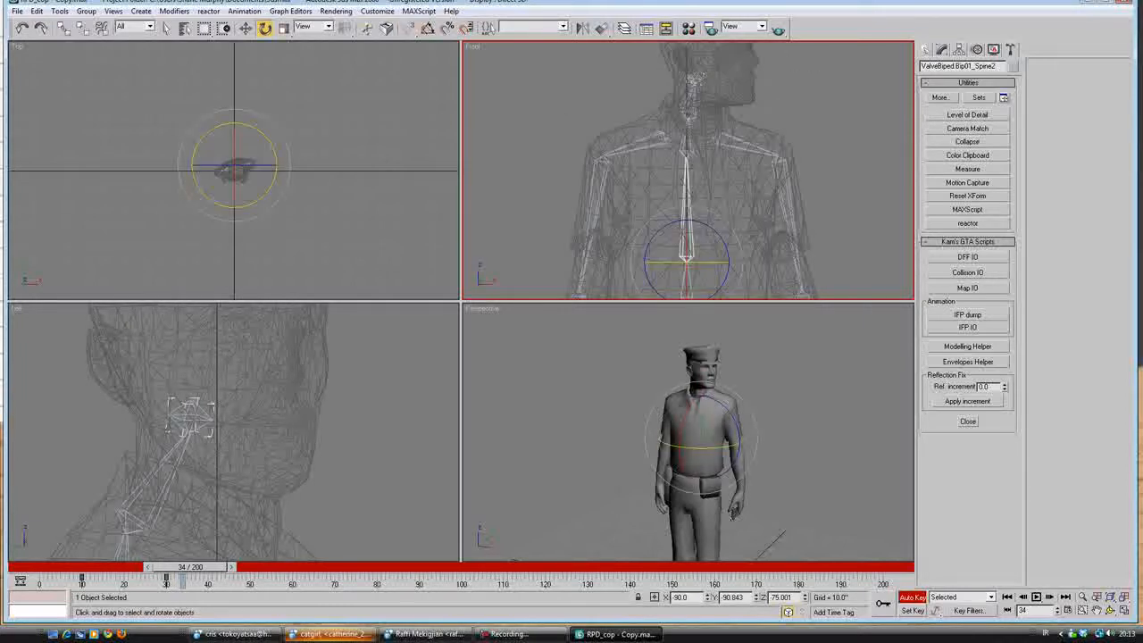
{"action": "left_click_drag", "start_coordinate": [701, 261], "coordinate": [696, 261]}
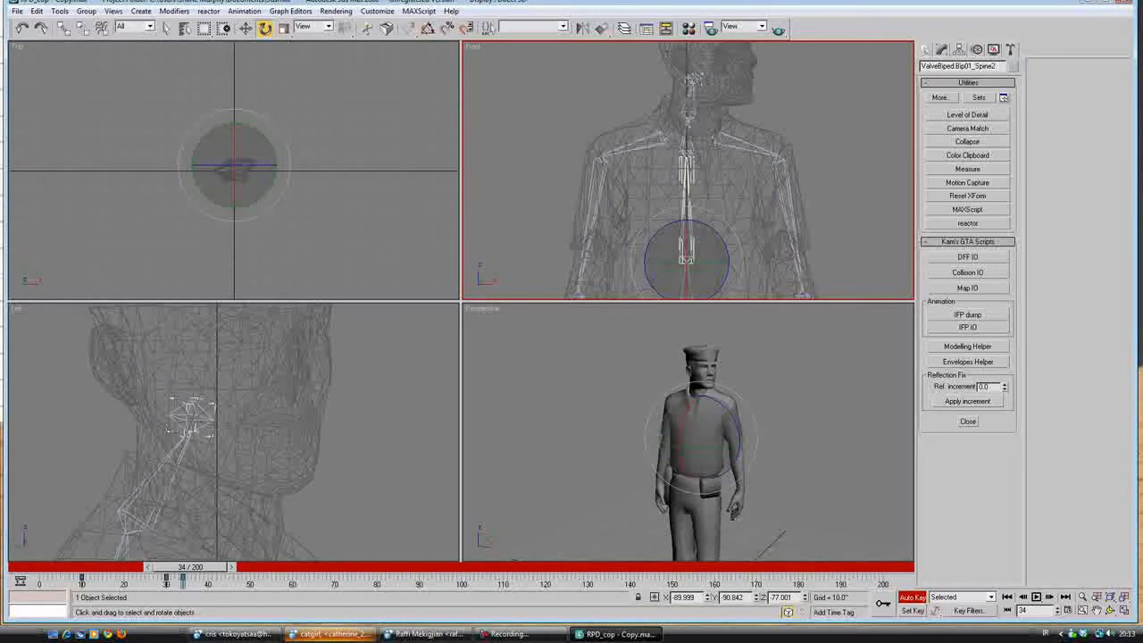
- Select the left upper arm bone and key its pose at frame 25
{"action": "mouse_move", "coordinate": [190, 567]}
{"action": "left_mouse_down"}
{"action": "mouse_move", "coordinate": [108, 566]}
{"action": "mouse_move", "coordinate": [193, 567]}
{"action": "left_mouse_up"}
{"action": "key", "text": "e"}
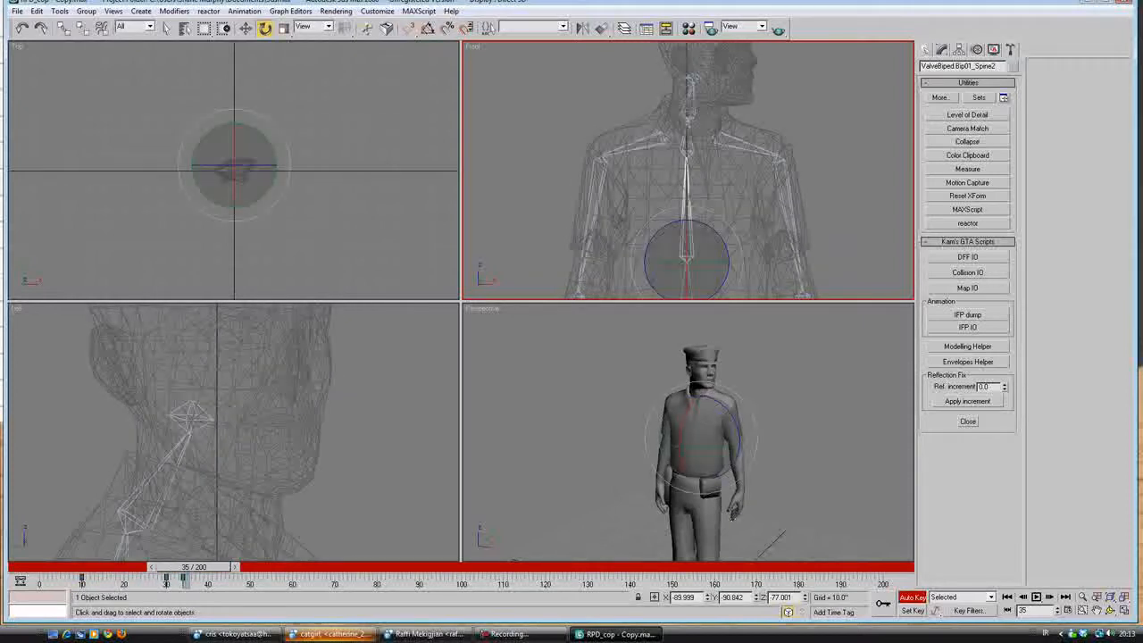
{"action": "left_click", "coordinate": [1110, 610]}
{"action": "mouse_move", "coordinate": [723, 438]}
{"action": "left_mouse_down"}
{"action": "mouse_move", "coordinate": [623, 439]}
{"action": "mouse_move", "coordinate": [701, 438]}
{"action": "left_mouse_up"}
{"action": "scroll", "coordinate": [688, 432], "scroll_direction": "up", "scroll_amount": 4}
{"action": "key", "text": "F3"}
{"action": "key", "text": "e"}
{"action": "left_click", "coordinate": [753, 433]}
{"action": "key", "text": "F3"}
{"action": "scroll", "coordinate": [746, 406], "scroll_direction": "down", "scroll_amount": 4}
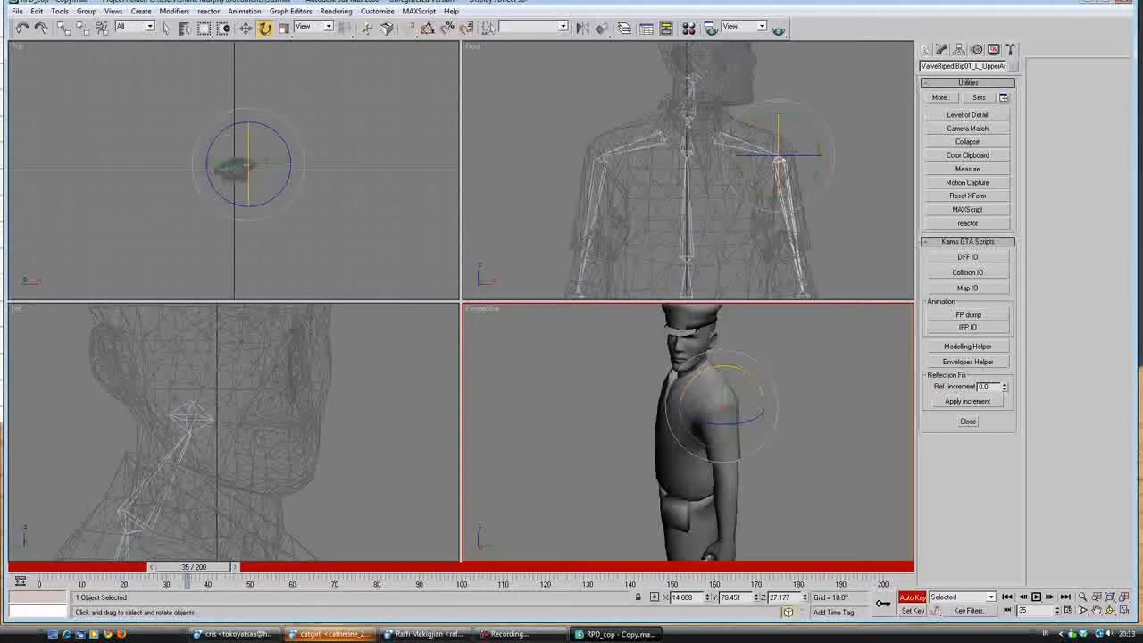
{"action": "left_click_drag", "start_coordinate": [194, 566], "coordinate": [155, 567]}
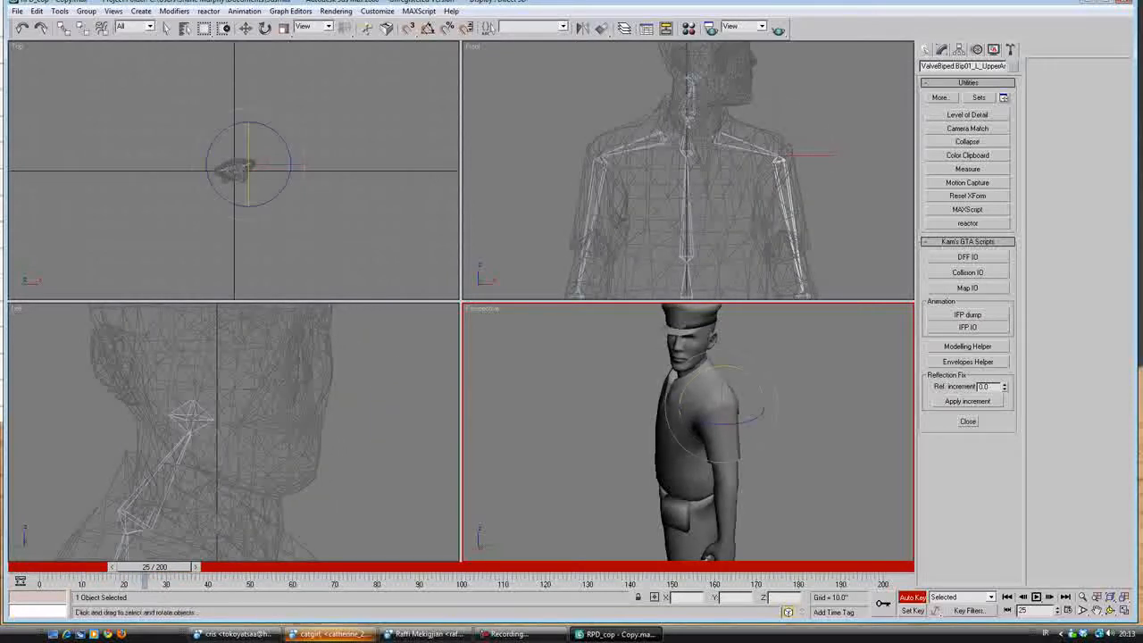
- At frame 34, rotate the left upper arm bone so the arm swings backward
{"action": "left_click_drag", "start_coordinate": [154, 567], "coordinate": [189, 567]}
{"action": "key", "text": "e"}
{"action": "right_click", "coordinate": [687, 379]}
{"action": "left_click", "coordinate": [705, 401]}
{"action": "left_click_drag", "start_coordinate": [705, 401], "coordinate": [674, 403]}
- At frame 40, rotate the left upper arm bone so the arm swings forward again
{"action": "left_click_drag", "start_coordinate": [190, 567], "coordinate": [215, 567]}
{"action": "right_click", "coordinate": [699, 381]}
{"action": "left_click", "coordinate": [693, 384]}
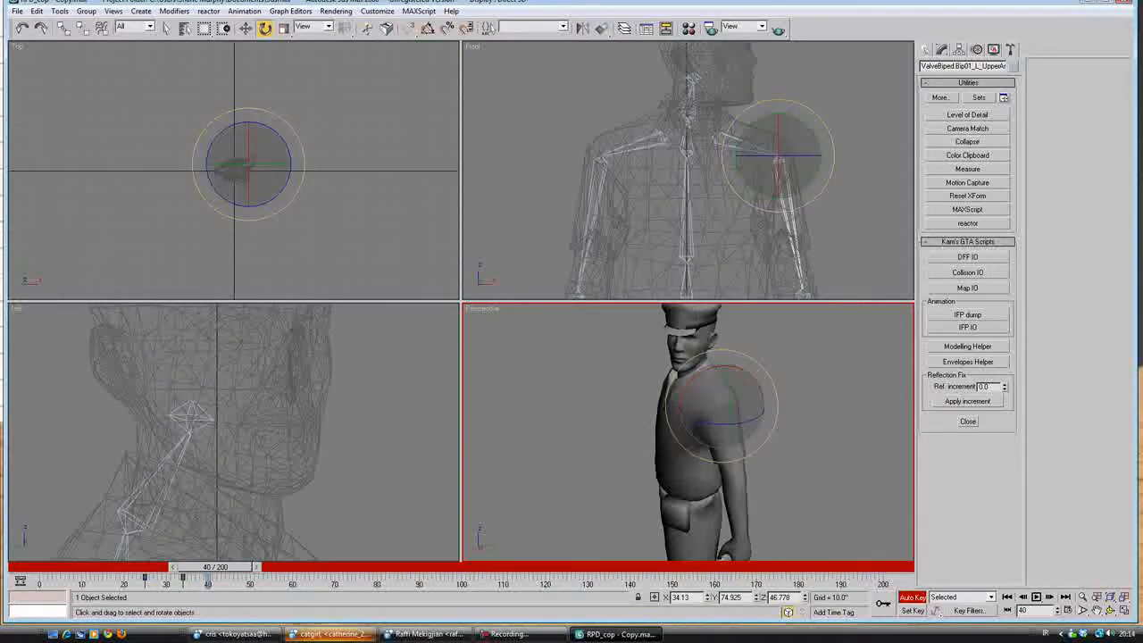
{"action": "left_click_drag", "start_coordinate": [686, 386], "coordinate": [685, 409]}
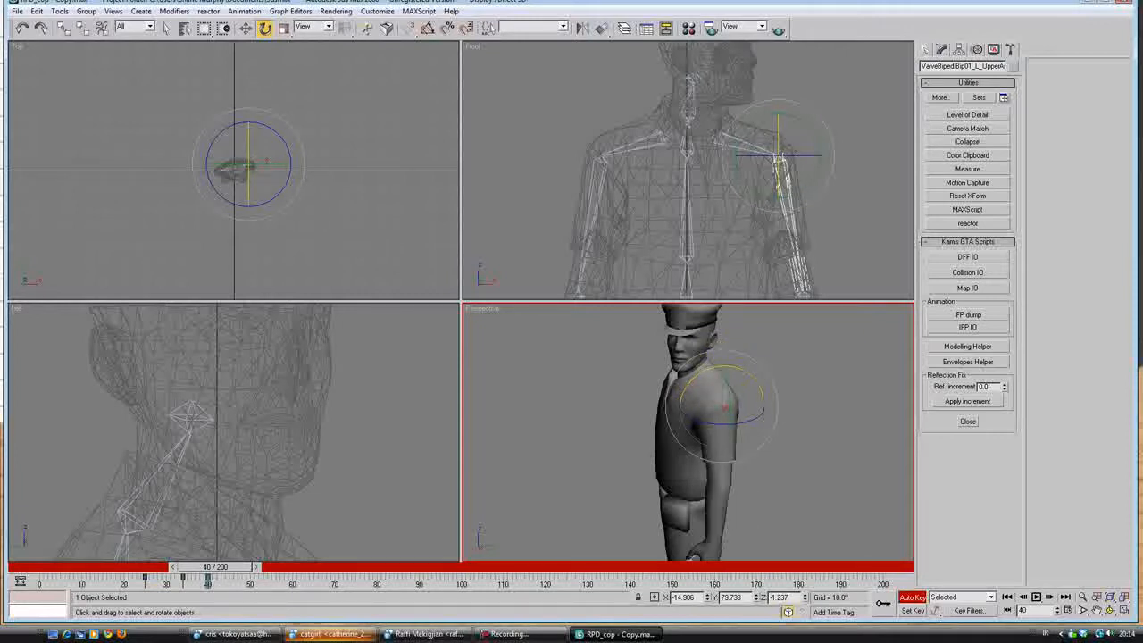
- Shift the left upper arm's keys at frames 25 and 34 earlier, to about frames 18 and 24
{"action": "left_click_drag", "start_coordinate": [215, 567], "coordinate": [190, 567]}
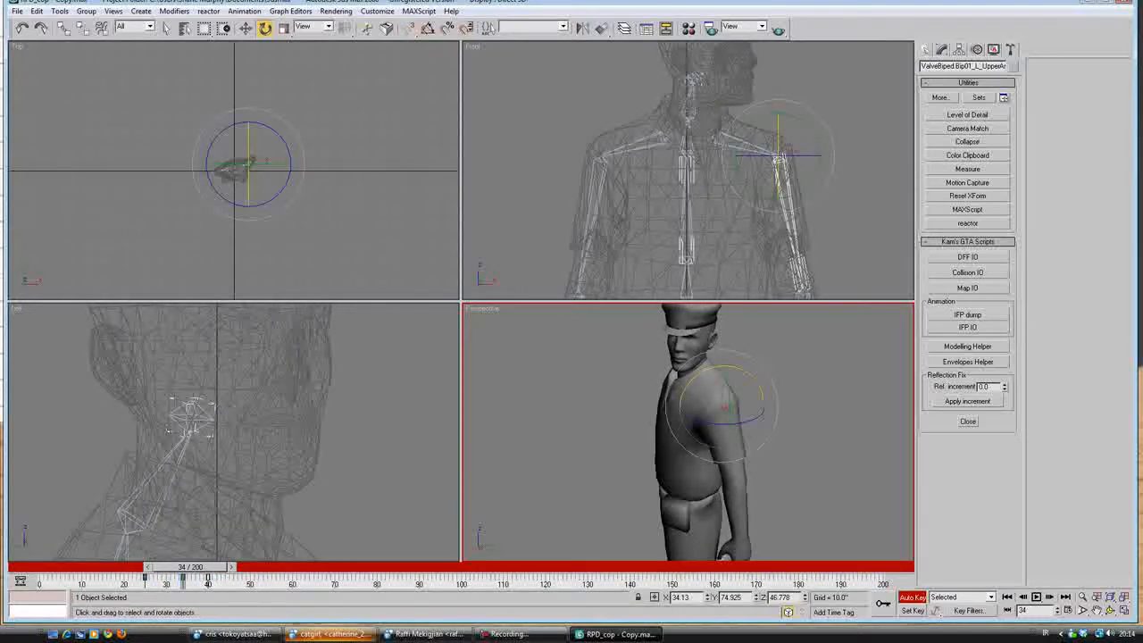
{"action": "mouse_move", "coordinate": [183, 579]}
{"action": "left_mouse_down"}
{"action": "mouse_move", "coordinate": [120, 567]}
{"action": "mouse_move", "coordinate": [187, 567]}
{"action": "left_mouse_up"}
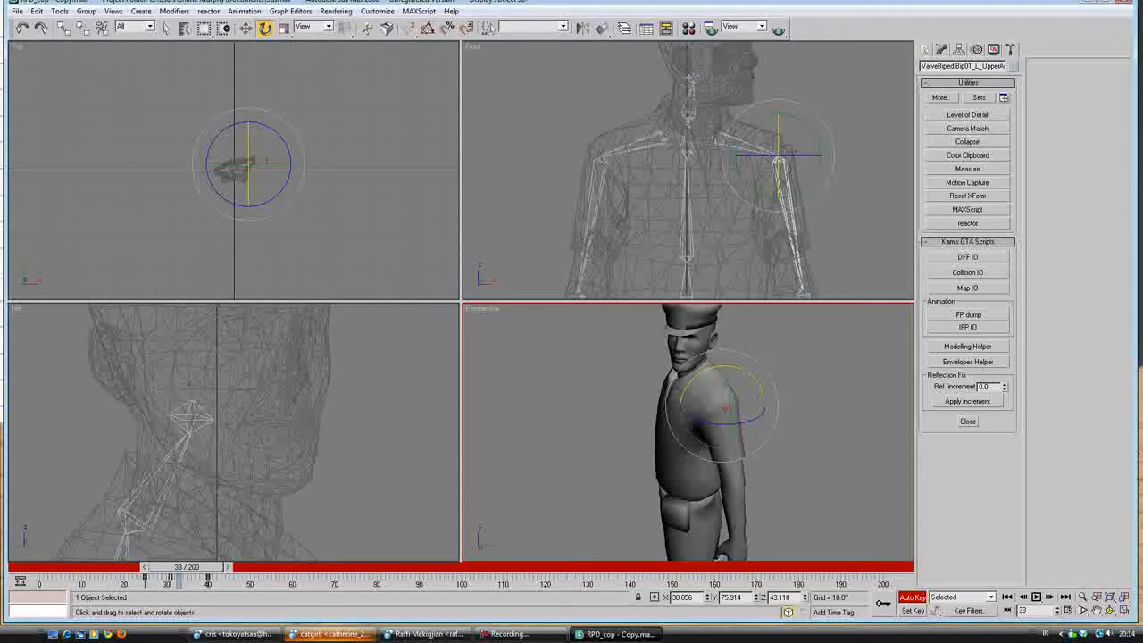
{"action": "left_click_drag", "start_coordinate": [169, 579], "coordinate": [129, 567]}
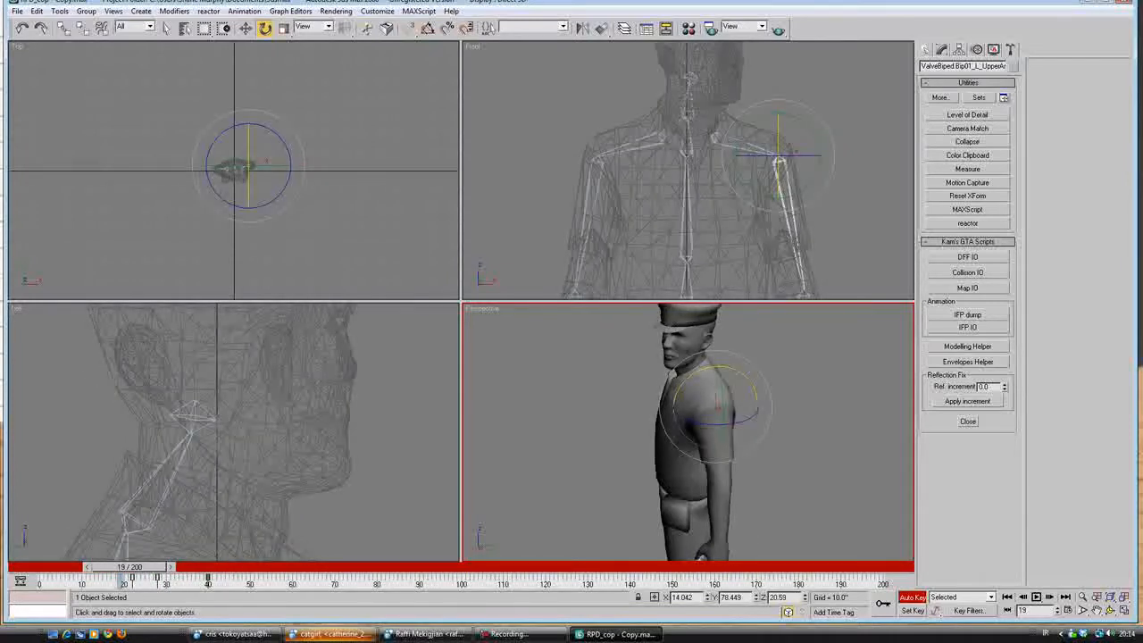
{"action": "left_click_drag", "start_coordinate": [130, 567], "coordinate": [104, 567]}
- Scrub from frame 13 to 35 and examine the retimed arm swing and torso turn from the officer's front
{"action": "key", "text": "e"}
{"action": "key", "text": "ctrl+r"}
{"action": "left_click_drag", "start_coordinate": [638, 438], "coordinate": [750, 437]}
{"action": "scroll", "coordinate": [688, 432], "scroll_direction": "down", "scroll_amount": 3}
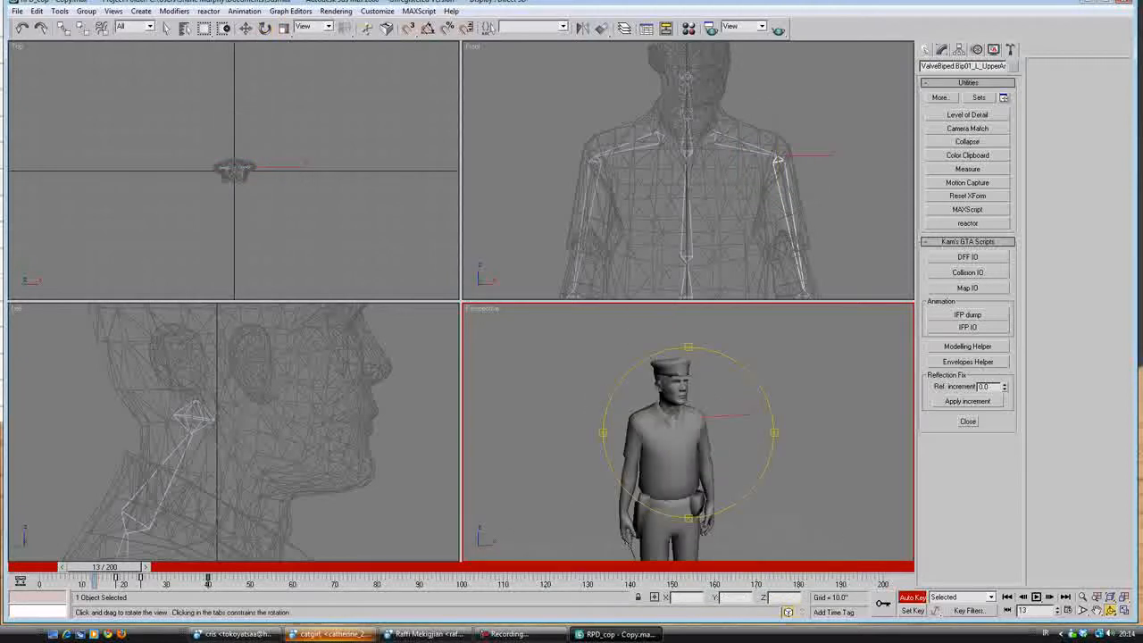
{"action": "left_click_drag", "start_coordinate": [104, 567], "coordinate": [130, 567]}
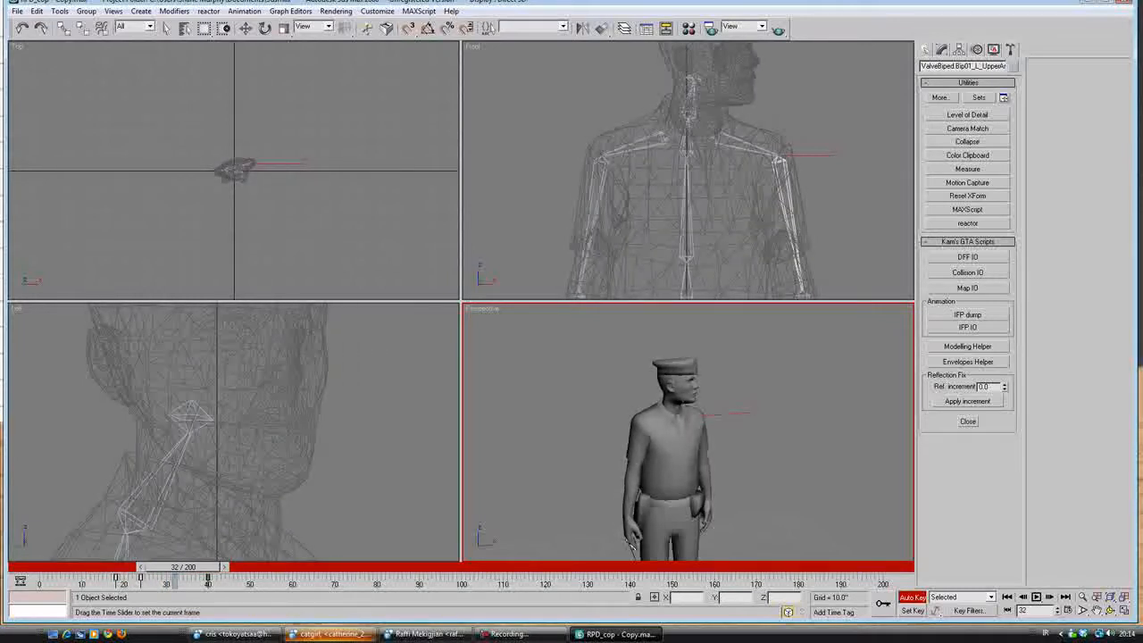
{"action": "mouse_move", "coordinate": [183, 567]}
{"action": "left_mouse_down"}
{"action": "mouse_move", "coordinate": [129, 567]}
{"action": "mouse_move", "coordinate": [172, 567]}
{"action": "left_mouse_up"}
{"action": "left_click", "coordinate": [1109, 610]}
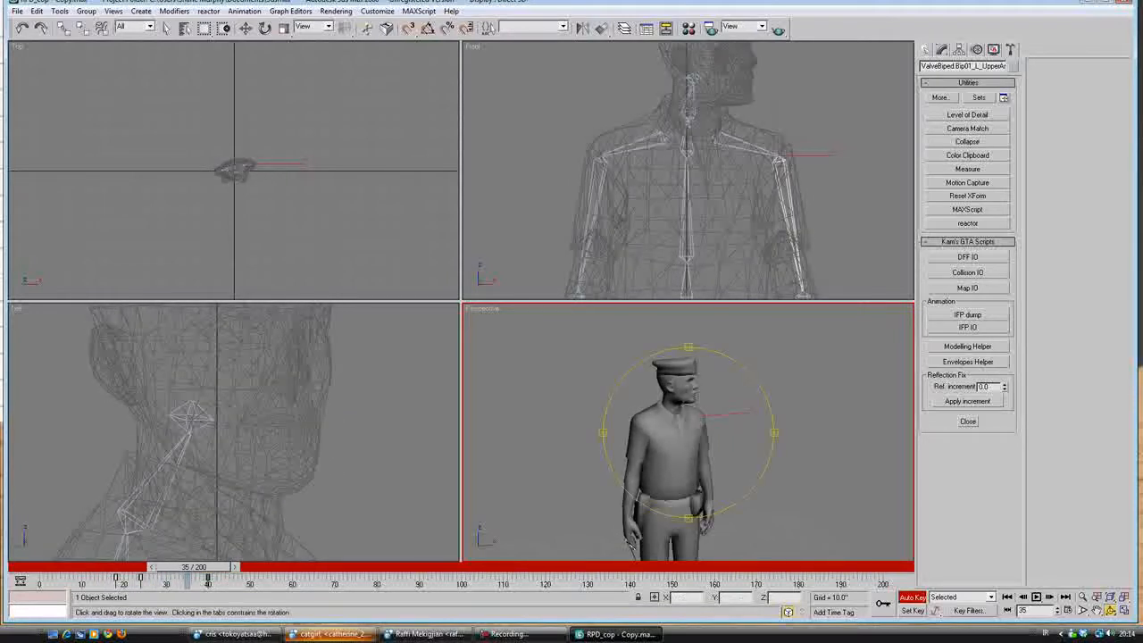
- Select the lower spine bone (Spine1) and key its pose at frame 21
{"action": "left_click", "coordinate": [1098, 611]}
{"action": "left_click_drag", "start_coordinate": [798, 254], "coordinate": [797, 112]}
{"action": "right_click", "coordinate": [797, 116]}
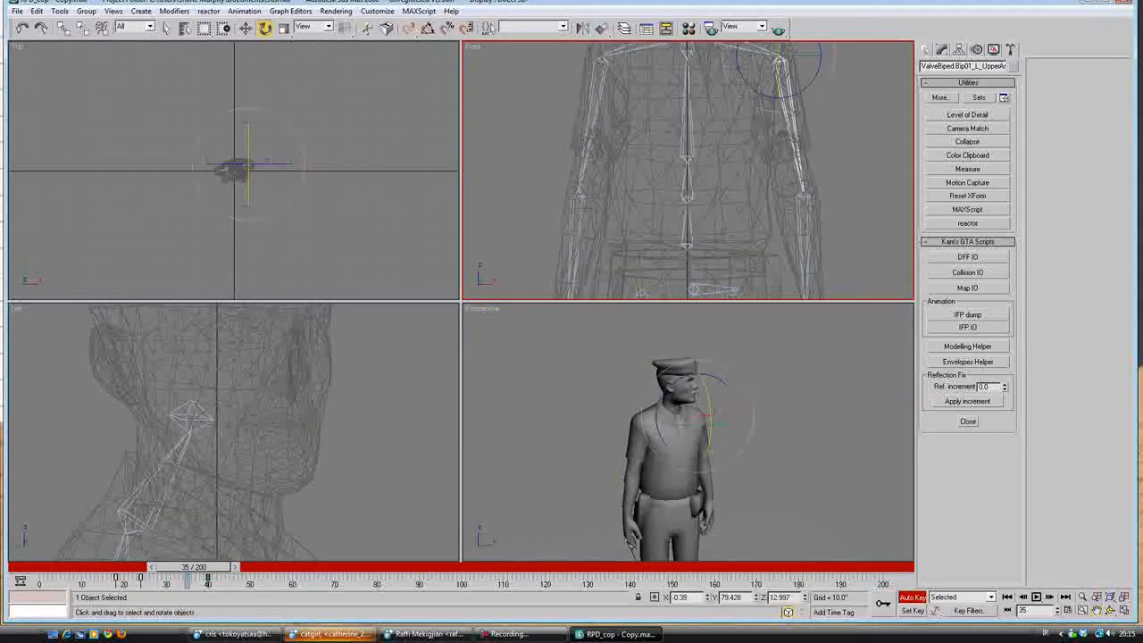
{"action": "left_click", "coordinate": [802, 192]}
{"action": "left_click", "coordinate": [687, 194]}
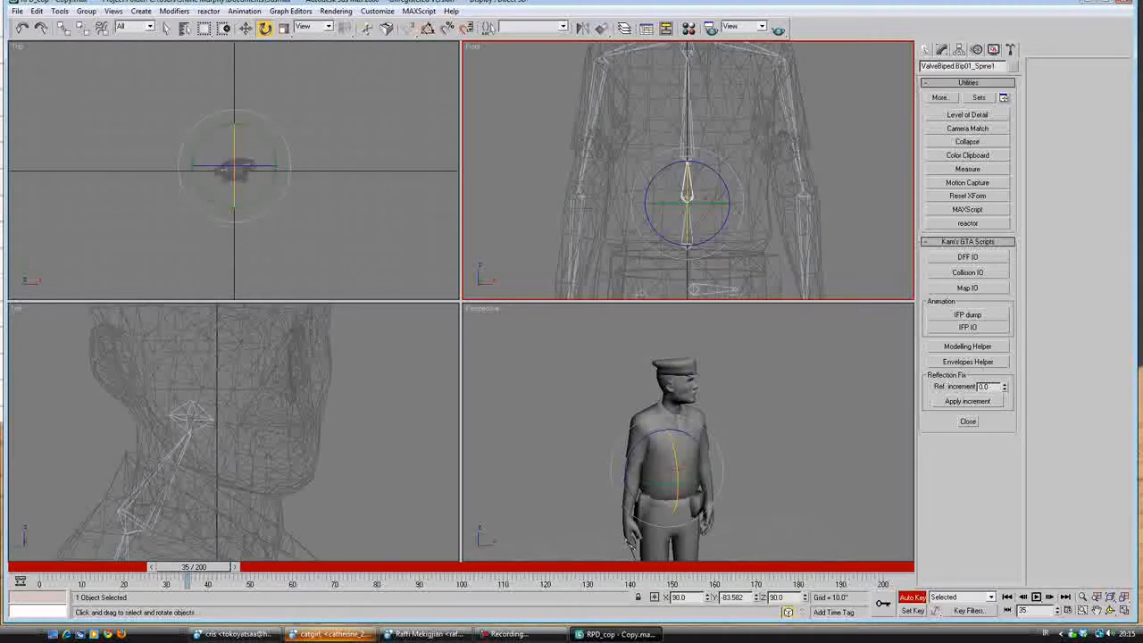
{"action": "left_click_drag", "start_coordinate": [192, 567], "coordinate": [137, 567]}
{"action": "key", "text": "k"}
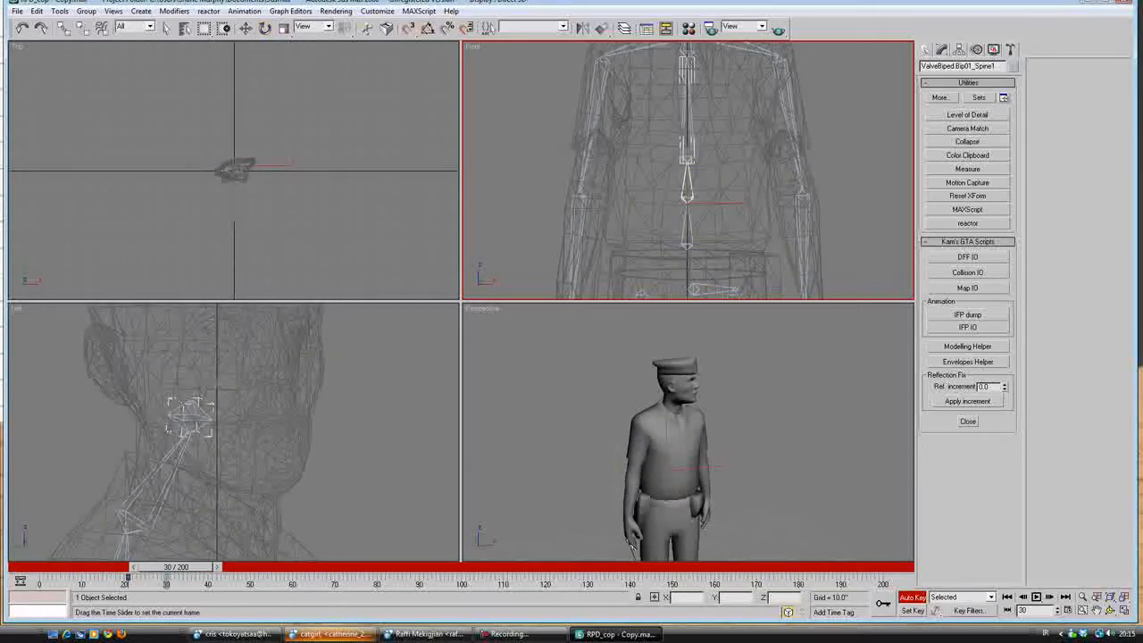
- At frame 30, rotate the Spine1 bone slightly around the vertical axis and check the turn by scrubbing
{"action": "right_click", "coordinate": [666, 151]}
{"action": "left_click", "coordinate": [694, 176]}
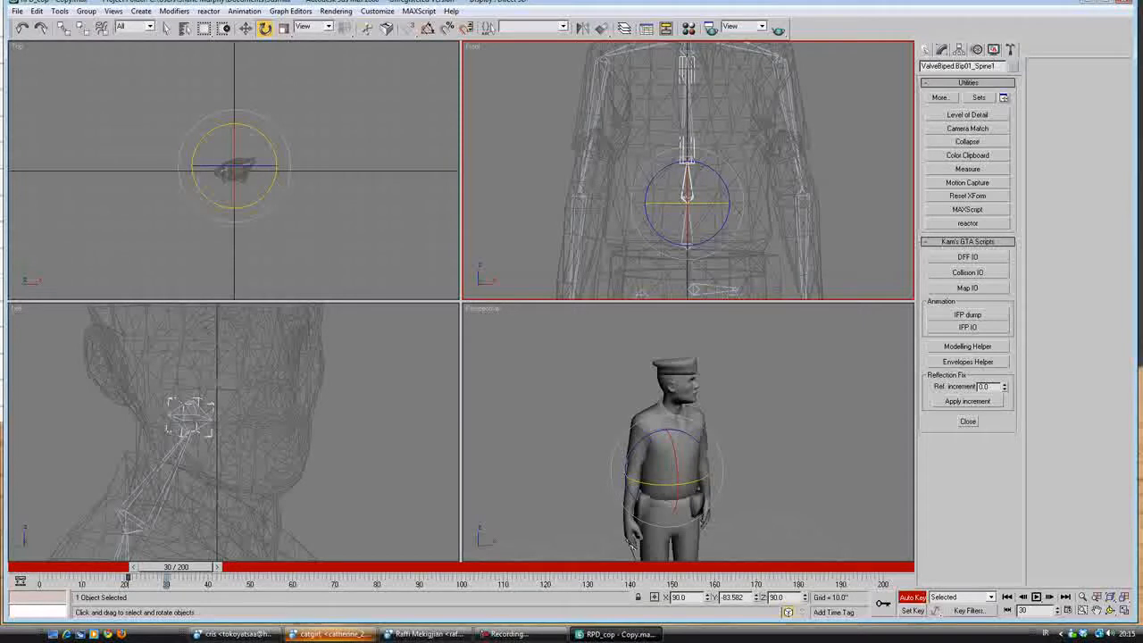
{"action": "left_click_drag", "start_coordinate": [176, 567], "coordinate": [125, 567]}
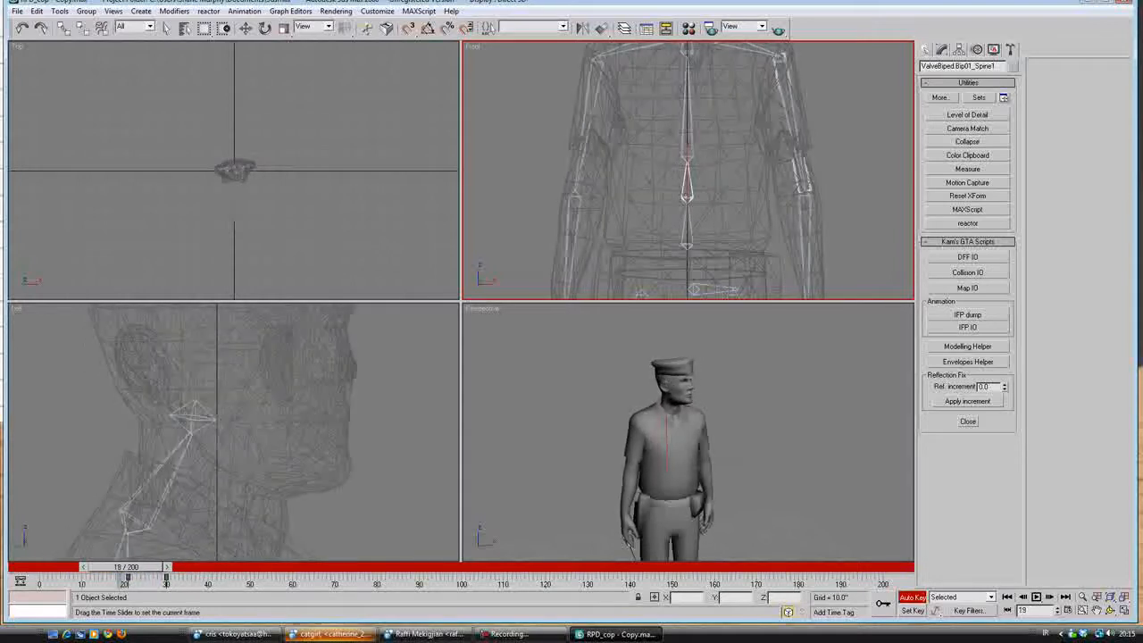
{"action": "mouse_move", "coordinate": [179, 567]}
{"action": "left_mouse_down"}
{"action": "mouse_move", "coordinate": [119, 567]}
{"action": "mouse_move", "coordinate": [208, 566]}
{"action": "mouse_move", "coordinate": [164, 567]}
{"action": "left_mouse_up"}
{"action": "key", "text": "e"}
{"action": "middle_click_drag", "start_coordinate": [632, 545], "coordinate": [629, 503]}
{"action": "left_click_drag", "start_coordinate": [165, 567], "coordinate": [208, 567]}
- Select the right forearm bone and key its pose at frame 19
{"action": "left_click", "coordinate": [1110, 610]}
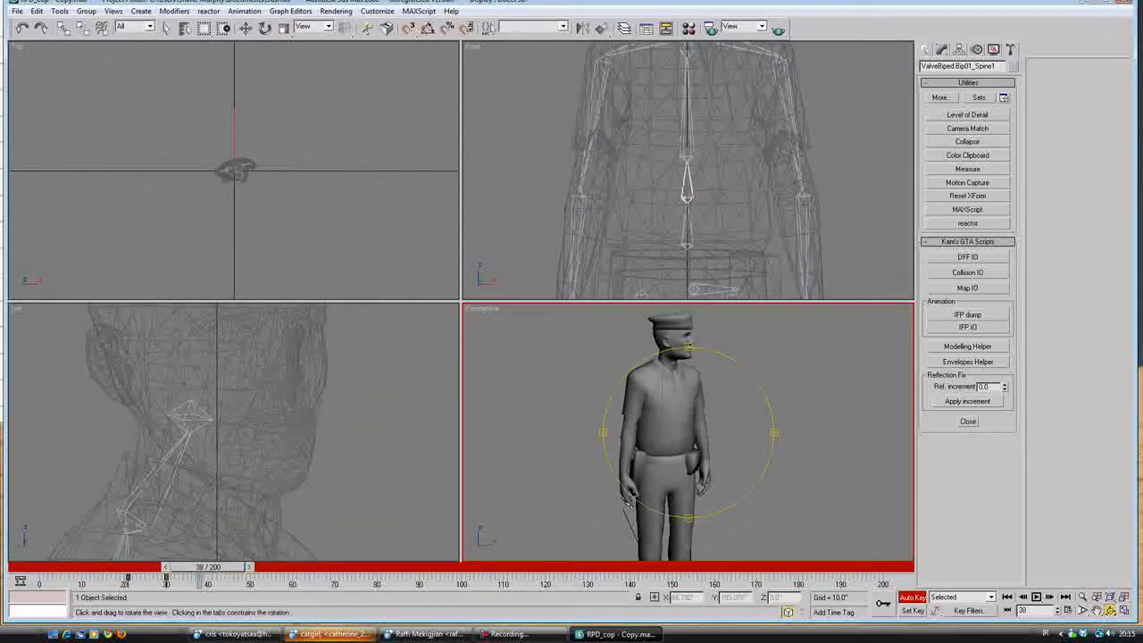
{"action": "left_click_drag", "start_coordinate": [627, 501], "coordinate": [621, 480]}
{"action": "scroll", "coordinate": [621, 479], "scroll_direction": "up", "scroll_amount": 3}
{"action": "right_click", "coordinate": [616, 239]}
{"action": "left_click", "coordinate": [579, 209]}
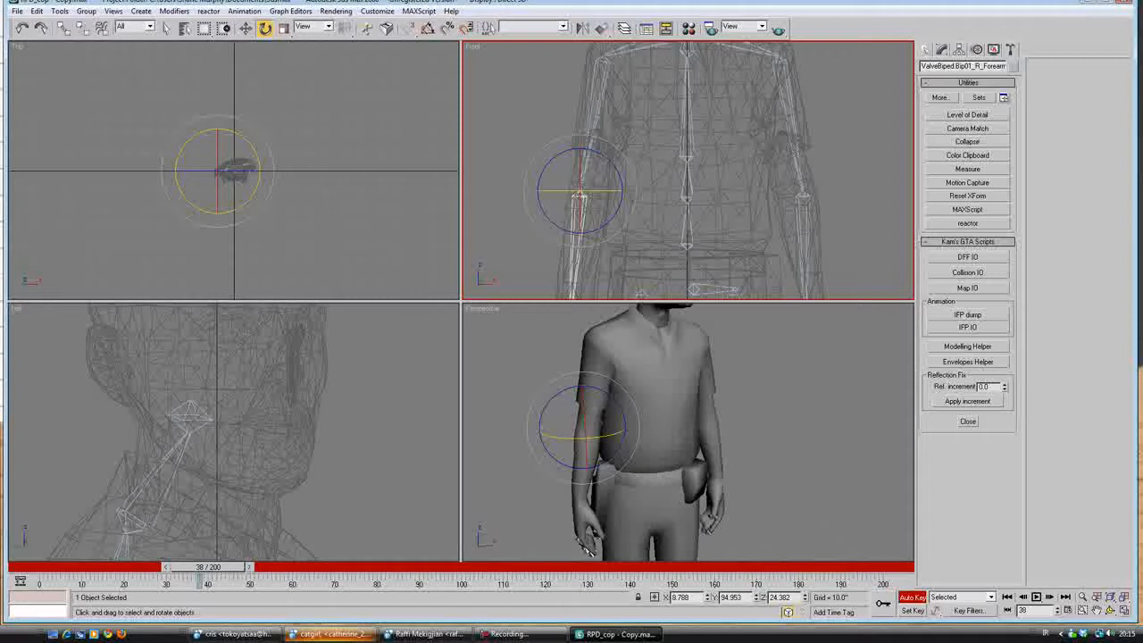
{"action": "middle_click_drag", "start_coordinate": [656, 251], "coordinate": [680, 219]}
{"action": "scroll", "coordinate": [680, 219], "scroll_direction": "down", "scroll_amount": 3}
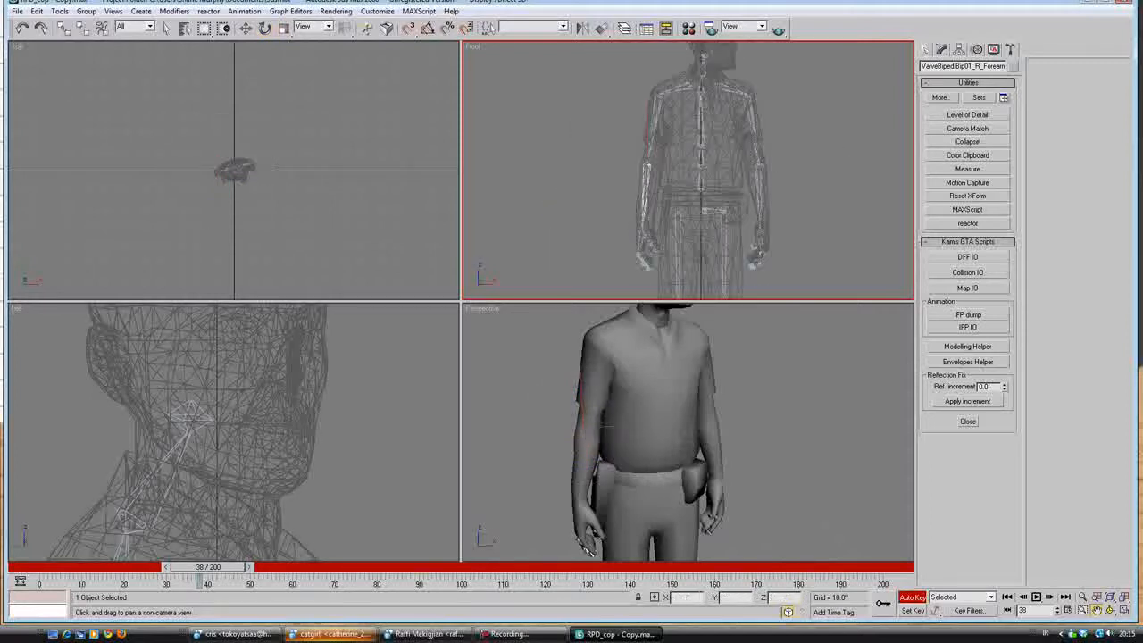
{"action": "left_click_drag", "start_coordinate": [208, 568], "coordinate": [130, 567]}
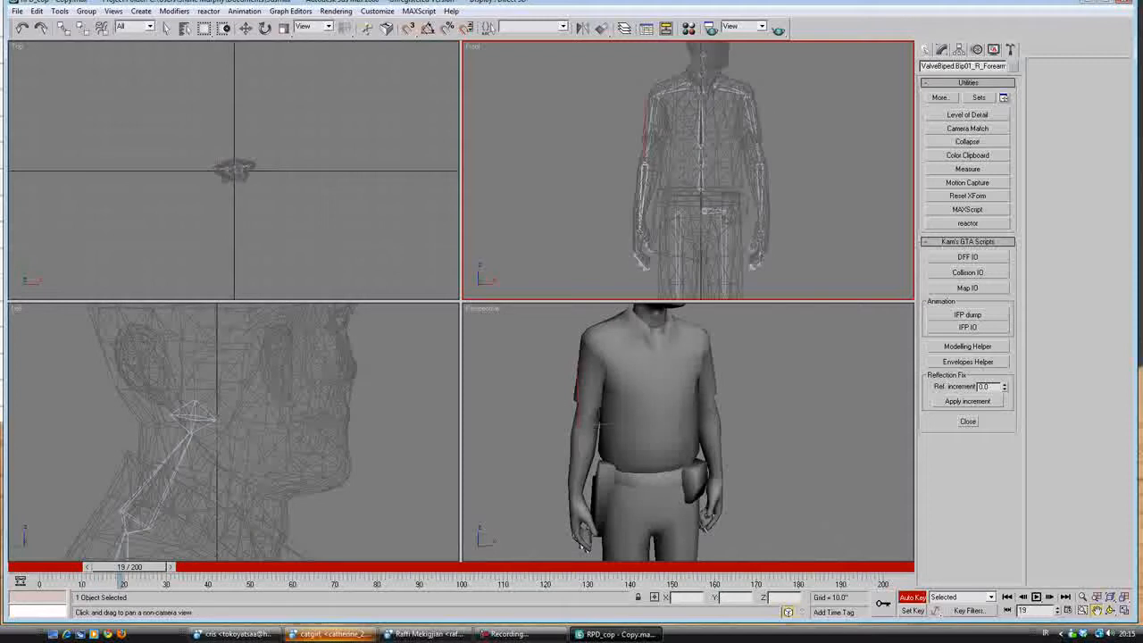
- At frame 31, rotate the right forearm bone slightly, working in the side view
{"action": "left_click_drag", "start_coordinate": [130, 567], "coordinate": [179, 568]}
{"action": "right_click", "coordinate": [191, 536]}
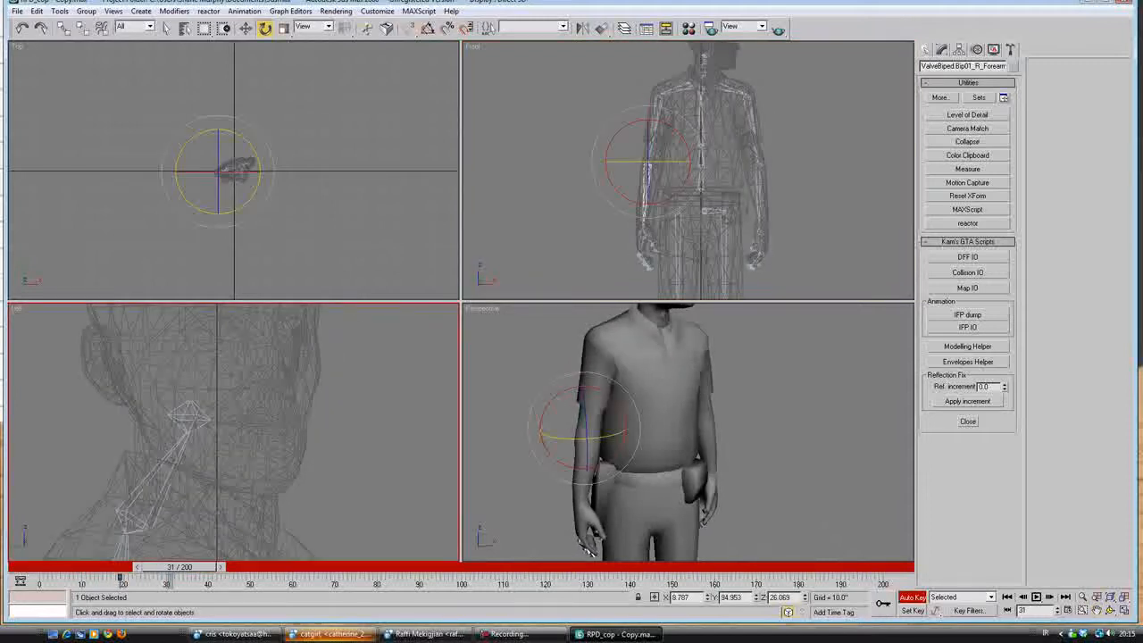
{"action": "scroll", "coordinate": [234, 432], "scroll_direction": "down", "scroll_amount": 10}
{"action": "scroll", "coordinate": [234, 432], "scroll_direction": "up", "scroll_amount": 3}
{"action": "left_click_drag", "start_coordinate": [251, 467], "coordinate": [245, 466]}
- At frame 36, rotate the right forearm bone again to settle its swing
{"action": "mouse_move", "coordinate": [180, 568]}
{"action": "left_mouse_down"}
{"action": "mouse_move", "coordinate": [95, 568]}
{"action": "mouse_move", "coordinate": [200, 567]}
{"action": "left_mouse_up"}
{"action": "key", "text": "e"}
{"action": "left_click_drag", "start_coordinate": [246, 464], "coordinate": [273, 492]}
{"action": "mouse_move", "coordinate": [201, 567]}
{"action": "left_mouse_down"}
{"action": "mouse_move", "coordinate": [118, 568]}
{"action": "mouse_move", "coordinate": [212, 567]}
{"action": "left_mouse_up"}
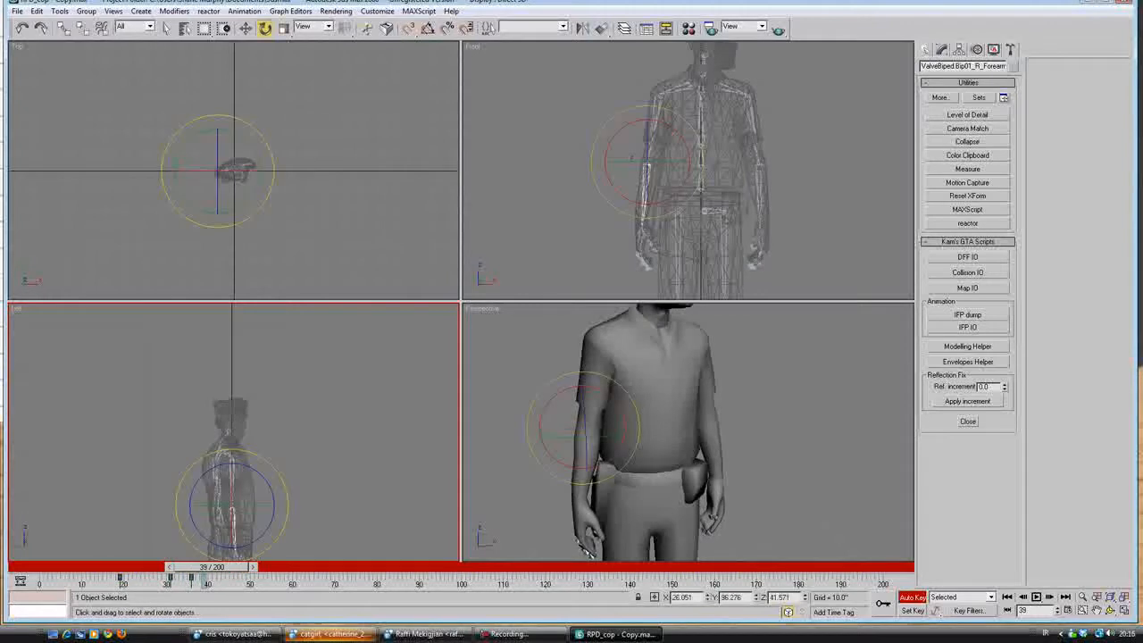
- Select the upper spine bone (Spine2) and, at frame 42, rotate it around the vertical axis so the torso faces forward
{"action": "middle_click_drag", "start_coordinate": [658, 393], "coordinate": [656, 467]}
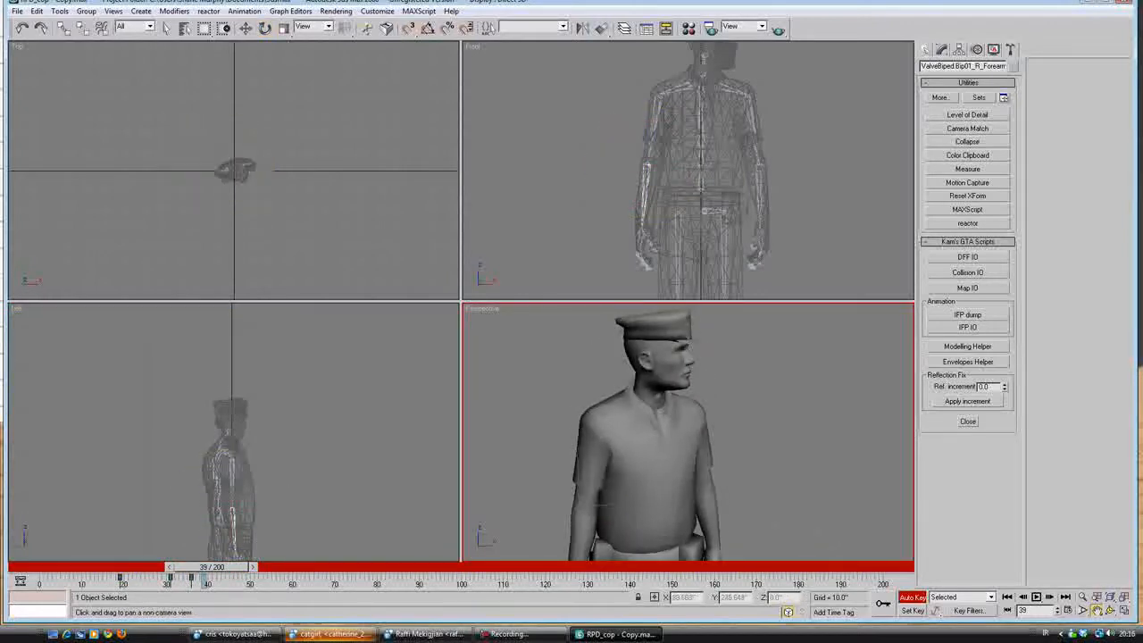
{"action": "scroll", "coordinate": [656, 467], "scroll_direction": "down", "scroll_amount": 4}
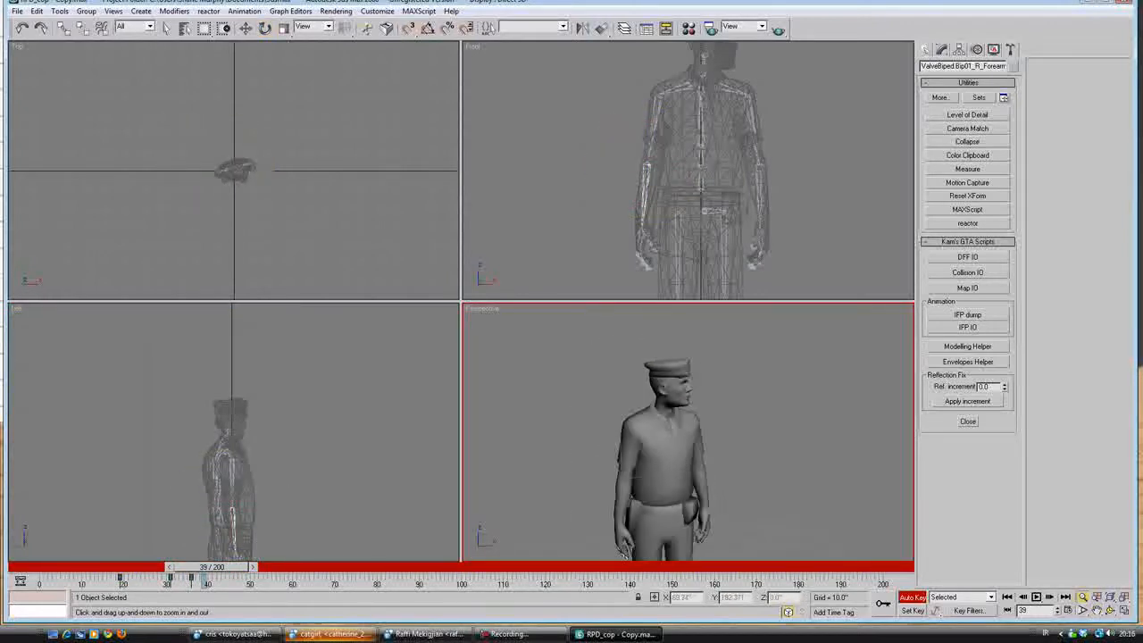
{"action": "middle_click_drag", "start_coordinate": [656, 468], "coordinate": [647, 443]}
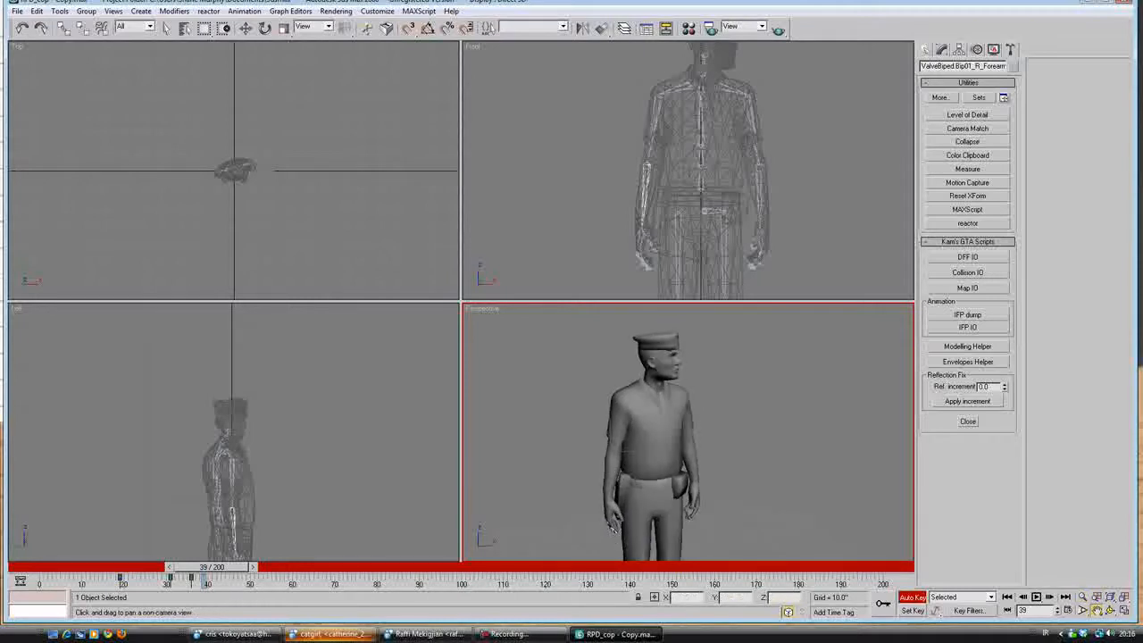
{"action": "mouse_move", "coordinate": [211, 567]}
{"action": "left_mouse_down"}
{"action": "mouse_move", "coordinate": [36, 566]}
{"action": "mouse_move", "coordinate": [211, 567]}
{"action": "left_mouse_up"}
{"action": "left_click", "coordinate": [266, 28]}
{"action": "left_click", "coordinate": [702, 128]}
{"action": "left_click", "coordinate": [701, 128]}
{"action": "mouse_move", "coordinate": [212, 566]}
{"action": "left_mouse_down"}
{"action": "mouse_move", "coordinate": [157, 566]}
{"action": "mouse_move", "coordinate": [222, 567]}
{"action": "left_mouse_up"}
{"action": "right_click", "coordinate": [712, 127]}
{"action": "left_click", "coordinate": [736, 148]}
{"action": "left_click_drag", "start_coordinate": [723, 147], "coordinate": [700, 147]}
{"action": "mouse_move", "coordinate": [222, 567]}
{"action": "left_mouse_down"}
{"action": "mouse_move", "coordinate": [147, 567]}
{"action": "mouse_move", "coordinate": [233, 566]}
{"action": "left_mouse_up"}
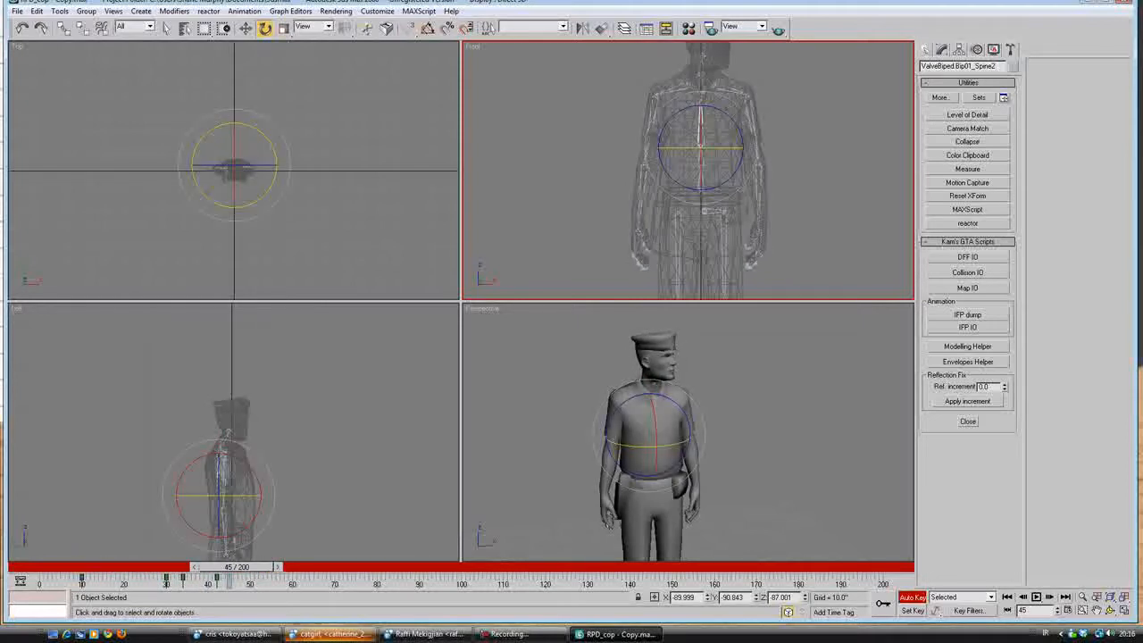
- Select the head bone and key its pose at frame 45
{"action": "middle_click_drag", "start_coordinate": [700, 116], "coordinate": [701, 210]}
{"action": "scroll", "coordinate": [701, 169], "scroll_direction": "up", "scroll_amount": 4}
{"action": "middle_click_drag", "start_coordinate": [701, 170], "coordinate": [670, 171]}
{"action": "scroll", "coordinate": [687, 169], "scroll_direction": "up", "scroll_amount": 3}
{"action": "left_click", "coordinate": [711, 134]}
{"action": "left_click", "coordinate": [711, 132]}
{"action": "scroll", "coordinate": [705, 143], "scroll_direction": "down", "scroll_amount": 5}
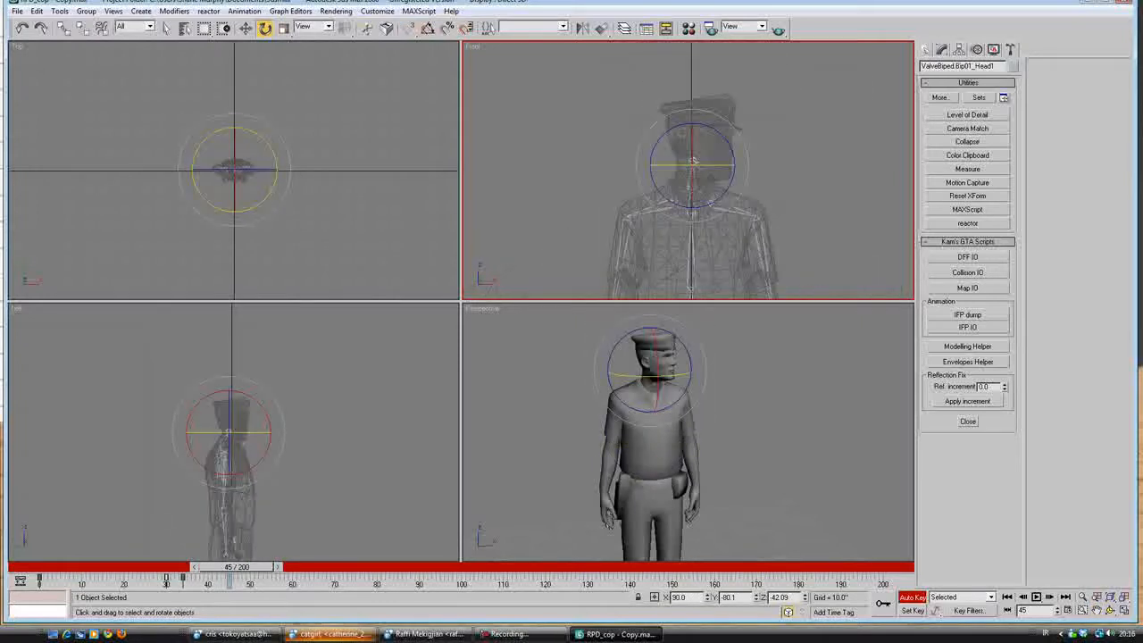
{"action": "mouse_move", "coordinate": [237, 567]}
{"action": "left_mouse_down"}
{"action": "mouse_move", "coordinate": [183, 567]}
{"action": "mouse_move", "coordinate": [247, 567]}
{"action": "mouse_move", "coordinate": [237, 567]}
{"action": "left_mouse_up"}
{"action": "key", "text": "e"}
- At frame 58, rotate the head bone around the vertical axis until the face turns slightly past the front
{"action": "left_click_drag", "start_coordinate": [236, 566], "coordinate": [290, 567]}
{"action": "right_click", "coordinate": [688, 169]}
{"action": "left_click", "coordinate": [693, 162]}
{"action": "left_click_drag", "start_coordinate": [693, 161], "coordinate": [692, 162]}
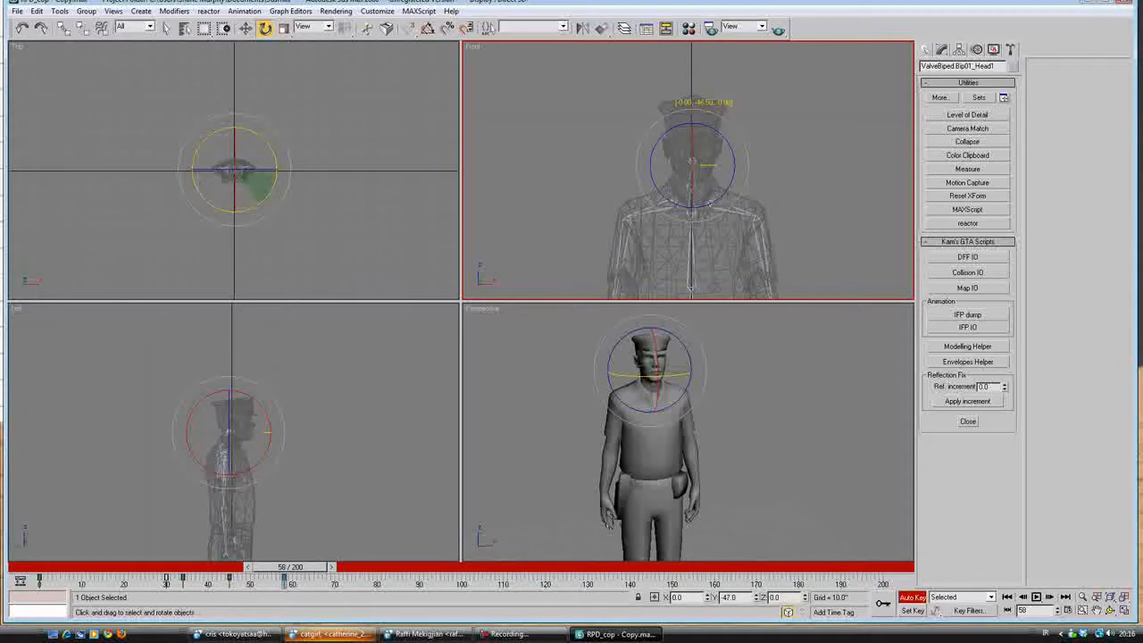
{"action": "left_click_drag", "start_coordinate": [693, 161], "coordinate": [693, 161]}
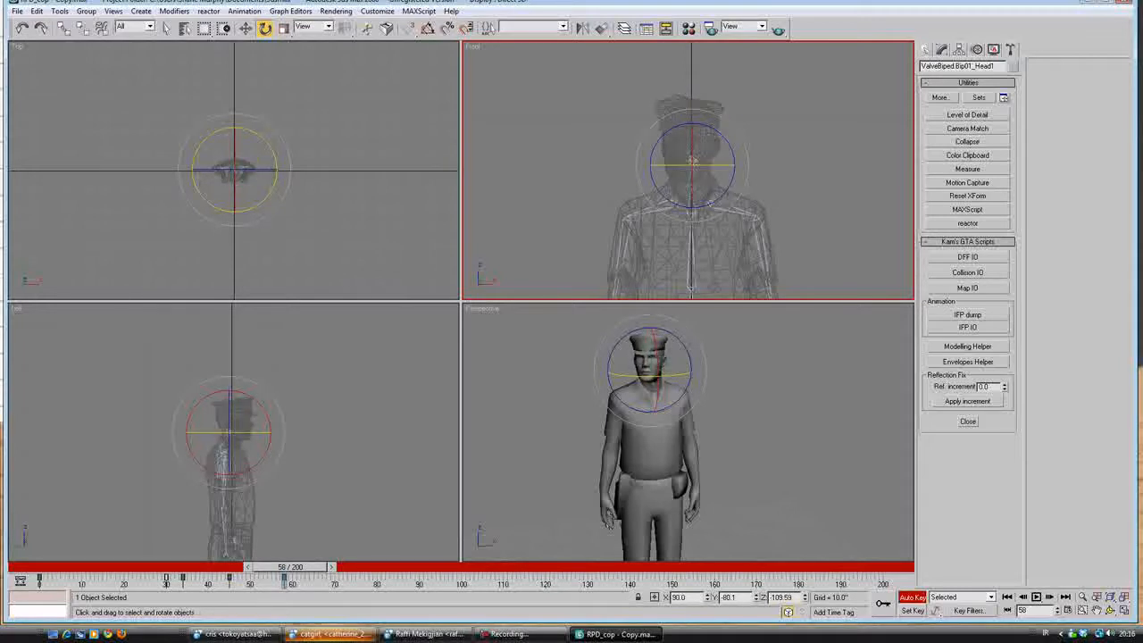
- At frame 52, tilt the head bone slightly downward to add a dip midway through the head turn
{"action": "mouse_move", "coordinate": [290, 565]}
{"action": "left_mouse_down"}
{"action": "mouse_move", "coordinate": [194, 566]}
{"action": "mouse_move", "coordinate": [272, 566]}
{"action": "left_mouse_up"}
{"action": "key", "text": "e"}
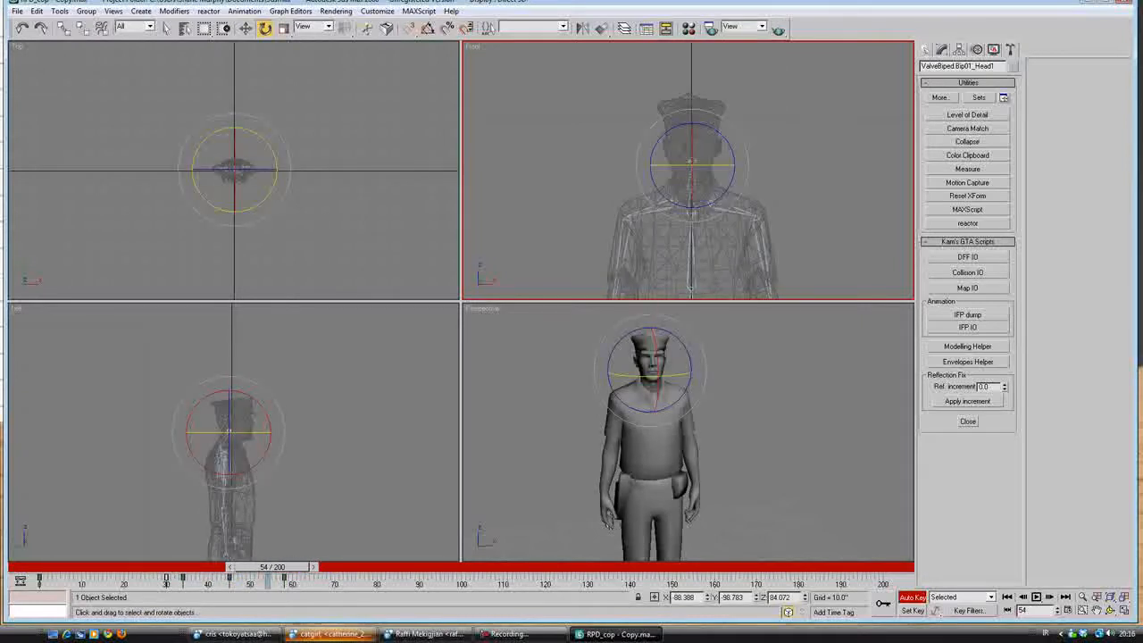
{"action": "left_click_drag", "start_coordinate": [272, 566], "coordinate": [265, 566]}
{"action": "right_click", "coordinate": [680, 142]}
{"action": "left_click", "coordinate": [671, 153]}
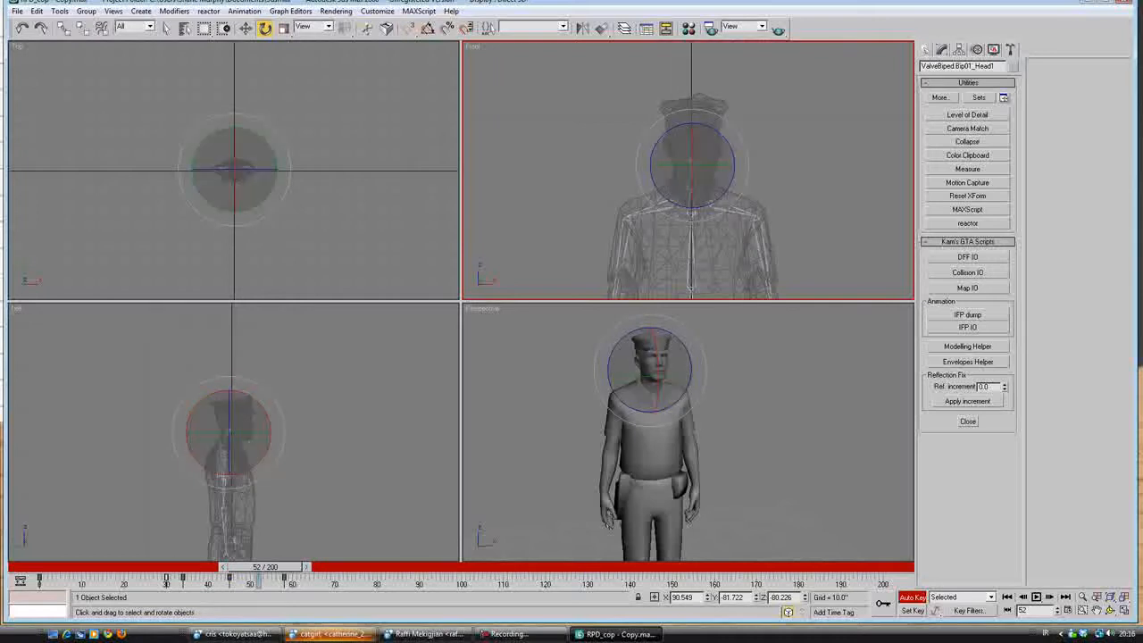
{"action": "left_click_drag", "start_coordinate": [691, 157], "coordinate": [689, 172]}
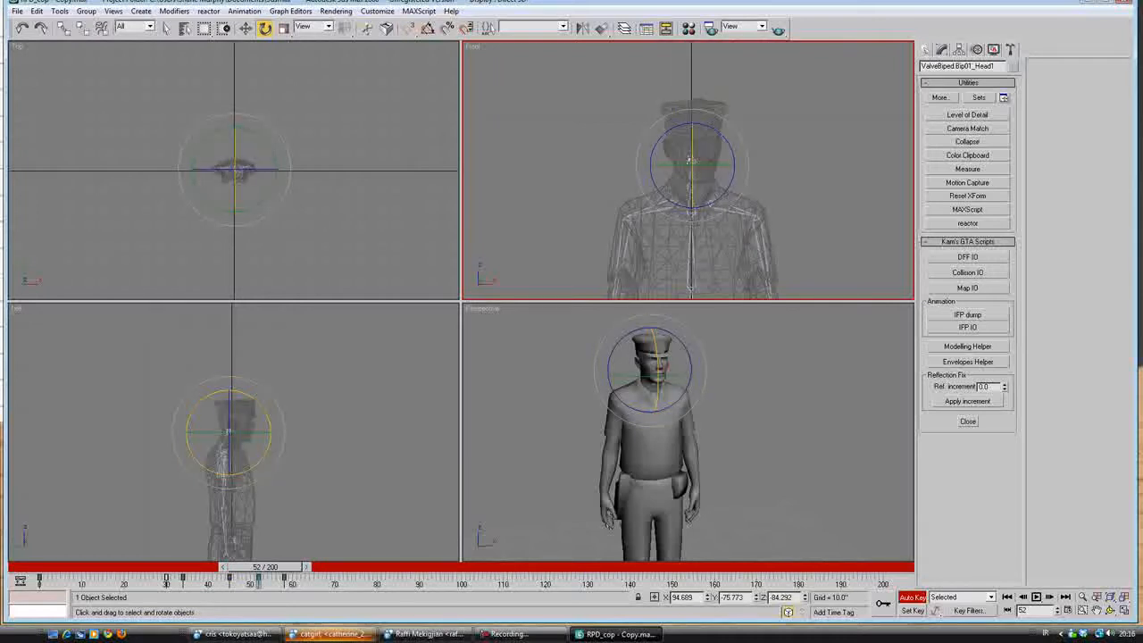
- Review the head turn up to frame 58, and key the upper spine bone's (Spine2) pose at frame 51
{"action": "left_click_drag", "start_coordinate": [265, 566], "coordinate": [289, 566]}
{"action": "key", "text": "e"}
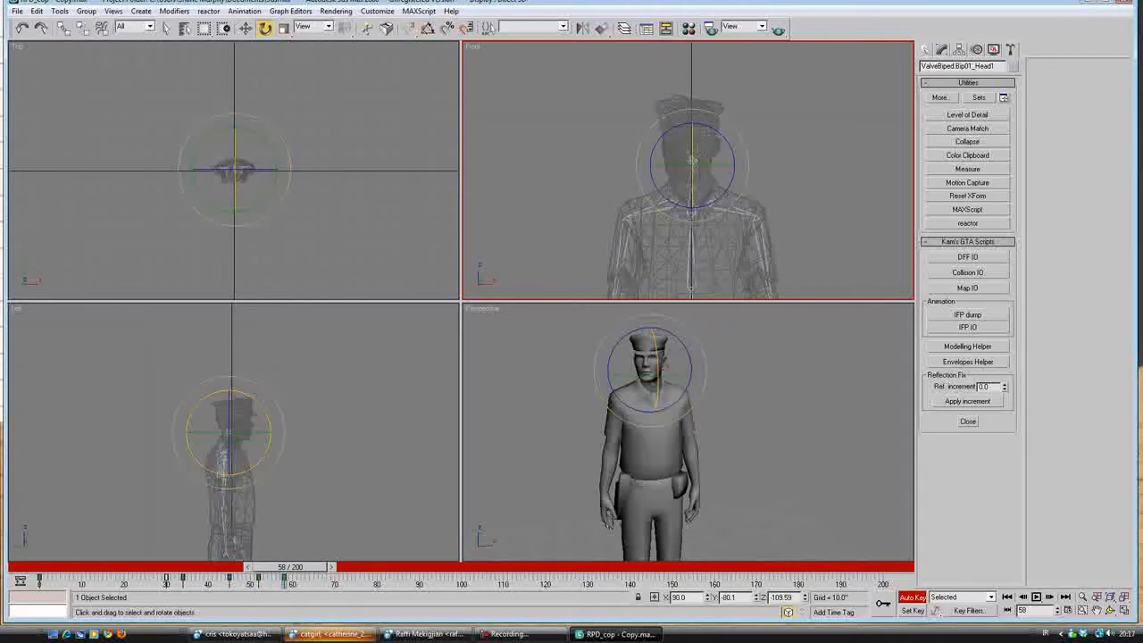
{"action": "left_click", "coordinate": [691, 261]}
{"action": "left_click_drag", "start_coordinate": [290, 566], "coordinate": [264, 566]}
{"action": "key", "text": "e"}
- At frame 69, rotate the Spine2 bone around the vertical axis so the torso follows the head
{"action": "left_click_drag", "start_coordinate": [319, 567], "coordinate": [332, 567]}
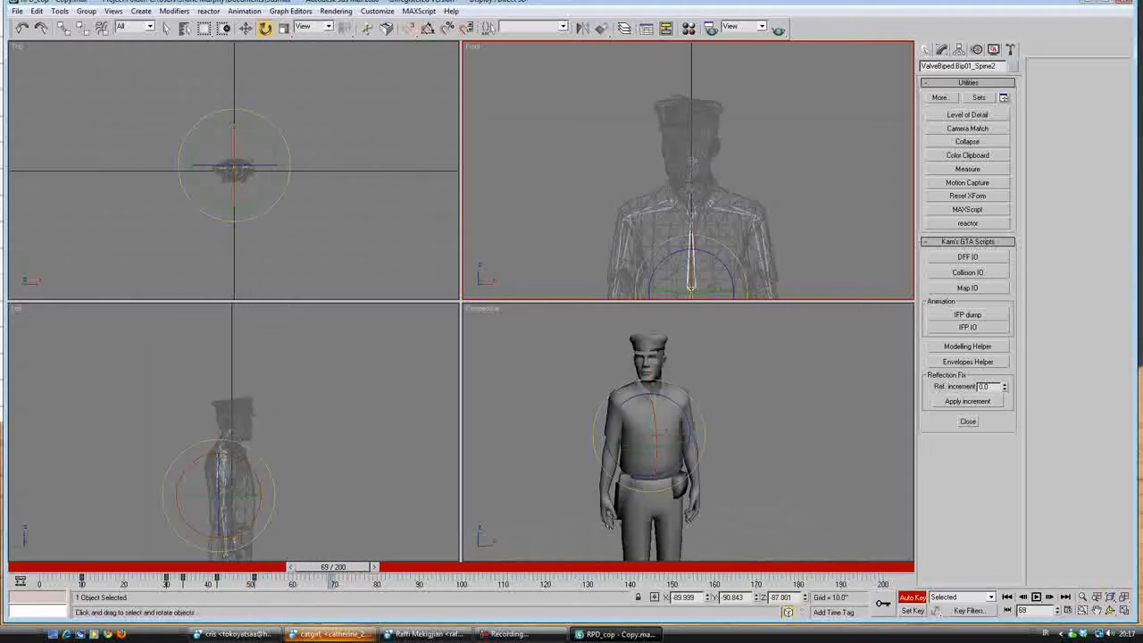
{"action": "right_click", "coordinate": [696, 266]}
{"action": "left_click", "coordinate": [690, 235]}
{"action": "scroll", "coordinate": [689, 235], "scroll_direction": "down", "scroll_amount": 2}
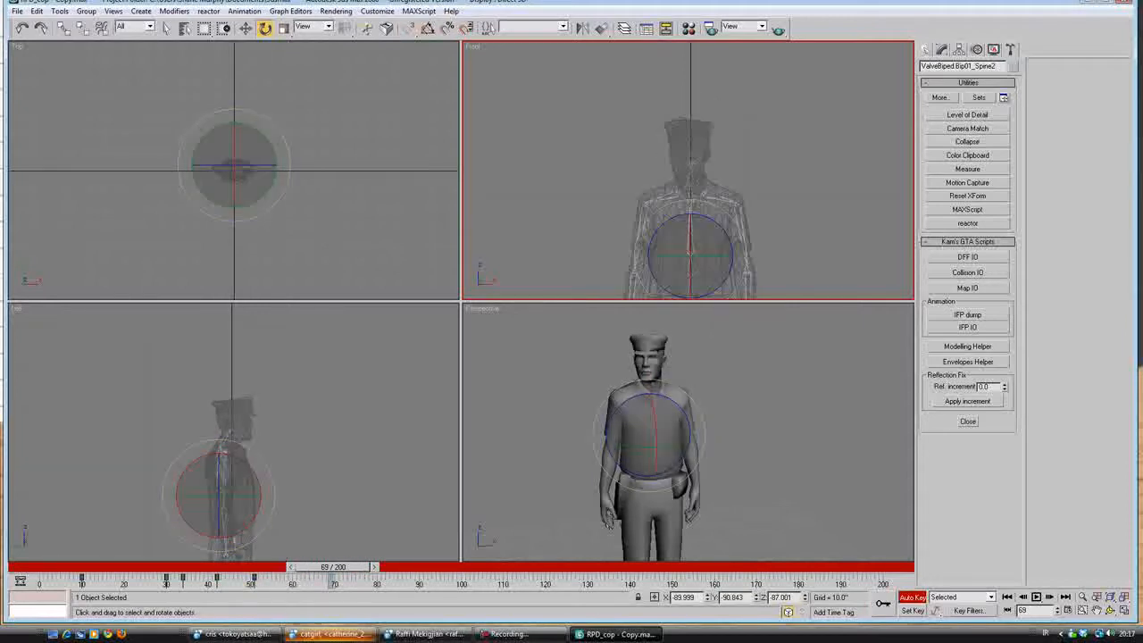
{"action": "left_click_drag", "start_coordinate": [710, 256], "coordinate": [697, 256]}
{"action": "left_click_drag", "start_coordinate": [333, 567], "coordinate": [222, 567]}
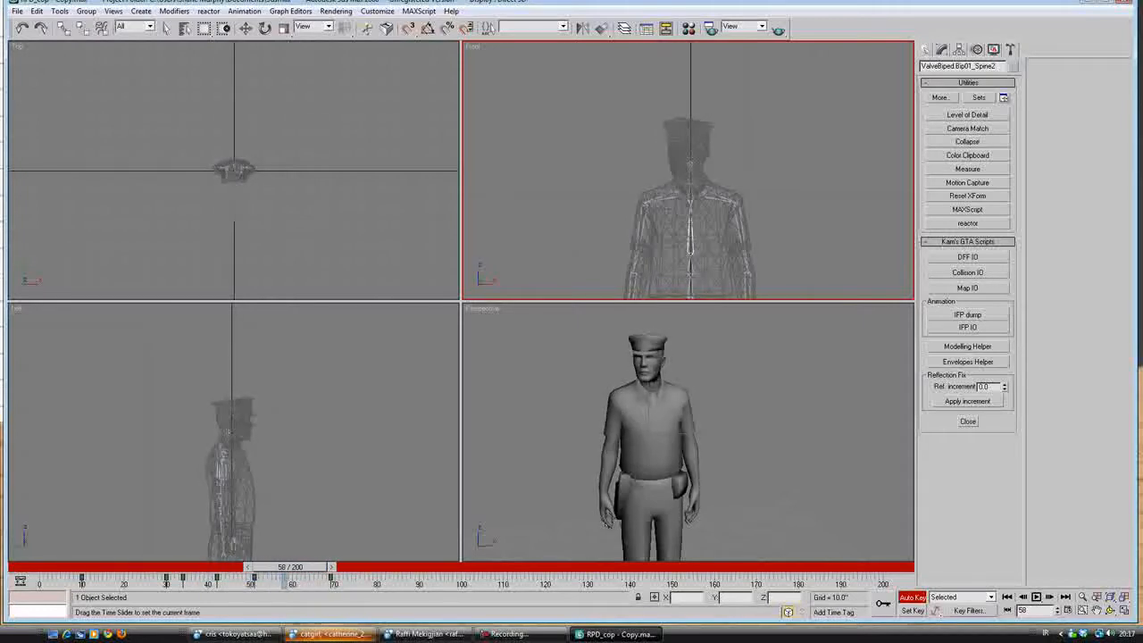
- Move the Spine2 key at frame 69 to about frame 63 and scrub back through the turn
{"action": "left_click_drag", "start_coordinate": [290, 567], "coordinate": [333, 567]}
{"action": "key", "text": "e"}
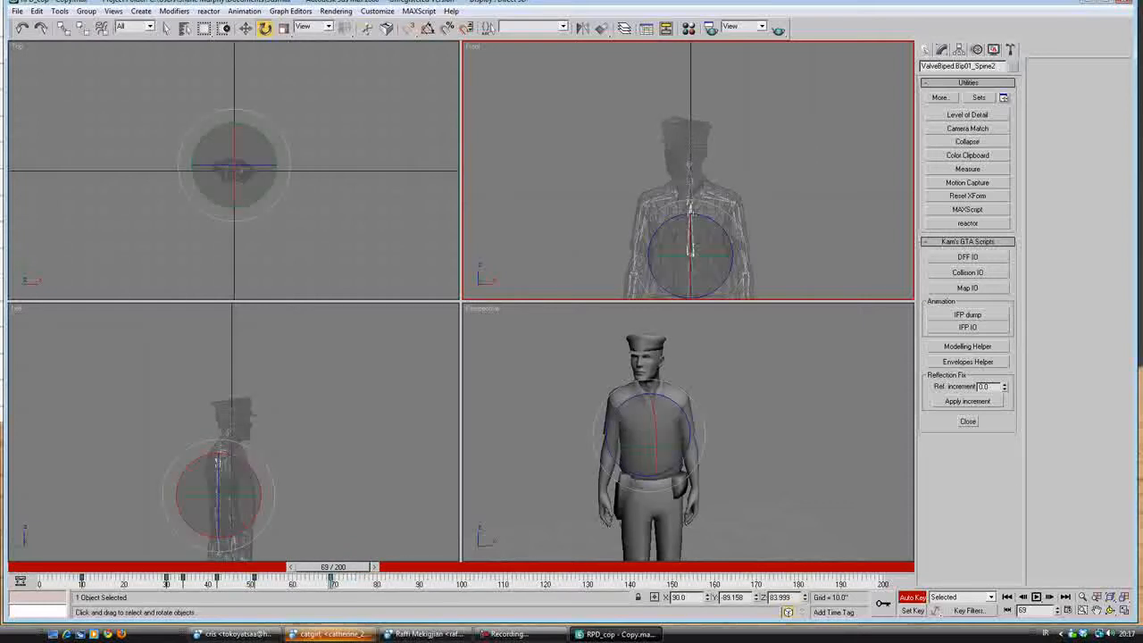
{"action": "left_click_drag", "start_coordinate": [330, 578], "coordinate": [223, 567]}
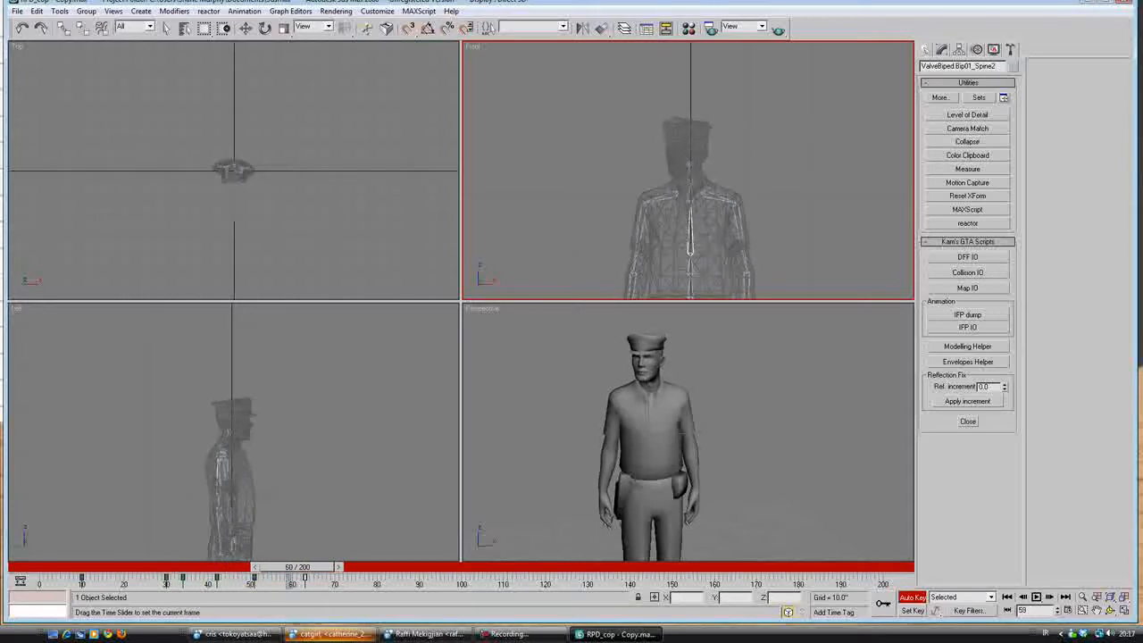
- Play the animation in the Perspective view to check how the torso follows the head turn
{"action": "left_click_drag", "start_coordinate": [323, 567], "coordinate": [54, 566]}
{"action": "key", "text": "e"}
{"action": "left_click", "coordinate": [688, 423]}
{"action": "key", "text": "slash"}
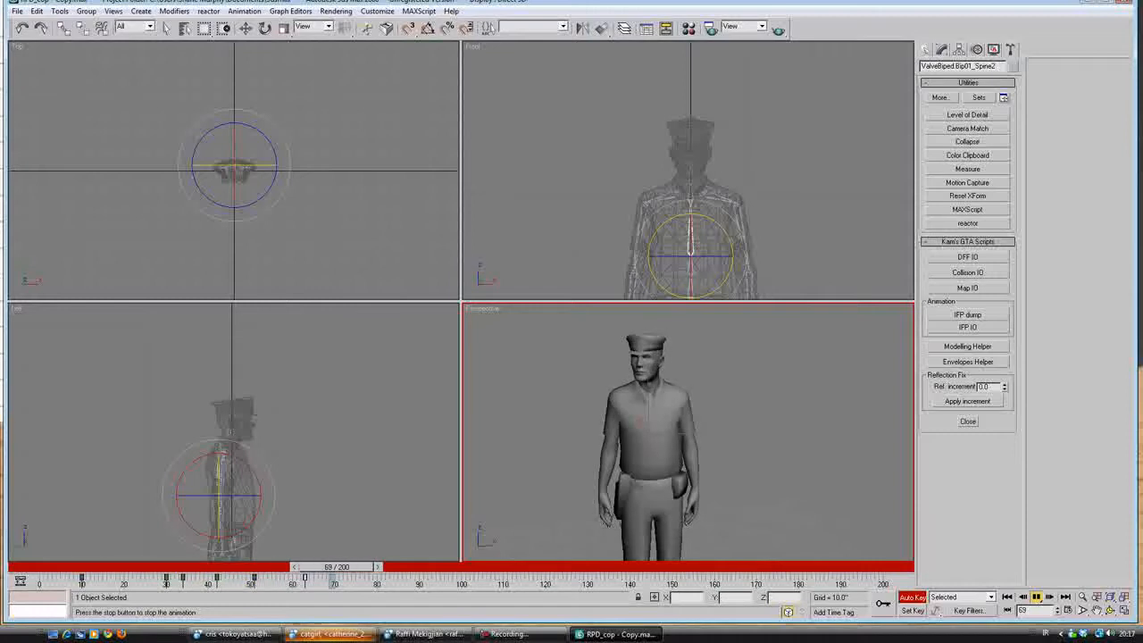
{"action": "key", "text": "slash"}
- Retime the head bone's return turn by moving its end key to frame 68 and its mid-turn dip key to about frame 57
{"action": "left_click_drag", "start_coordinate": [358, 567], "coordinate": [283, 567]}
{"action": "right_click", "coordinate": [692, 160]}
{"action": "scroll", "coordinate": [692, 161], "scroll_direction": "up", "scroll_amount": 5}
{"action": "left_click", "coordinate": [693, 153]}
{"action": "left_click_drag", "start_coordinate": [283, 567], "coordinate": [307, 586]}
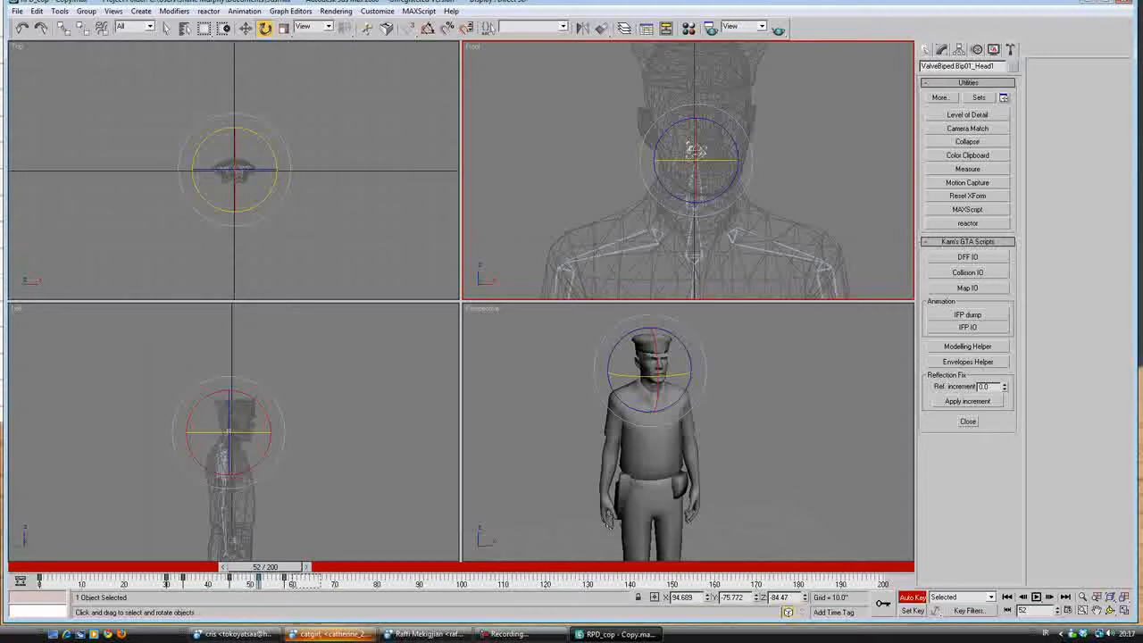
{"action": "left_click_drag", "start_coordinate": [694, 150], "coordinate": [697, 152]}
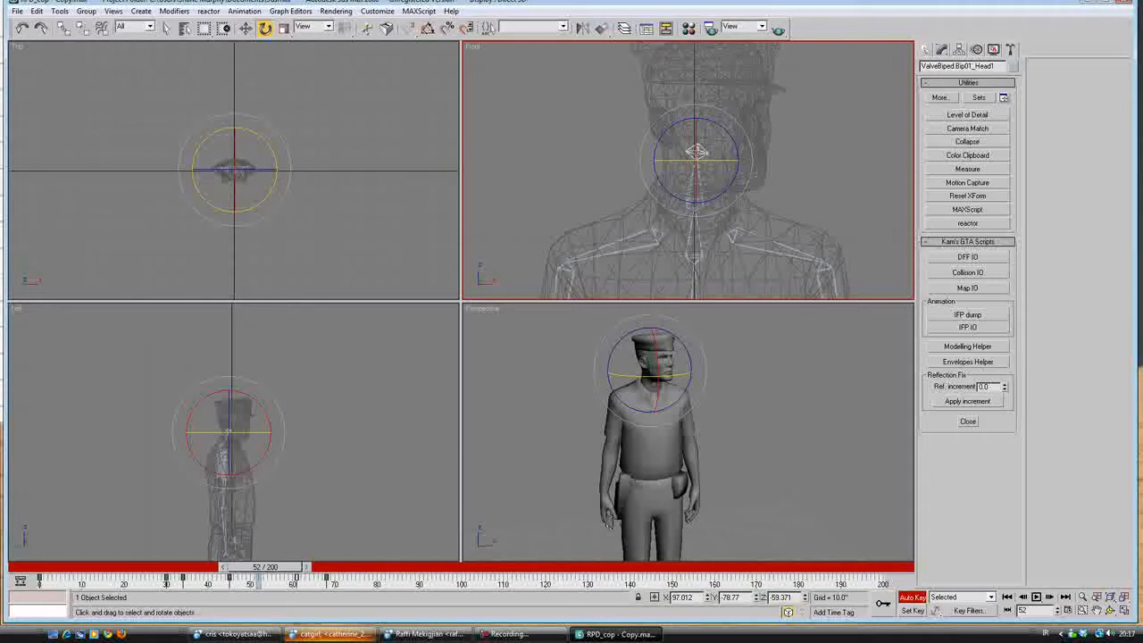
{"action": "left_click_drag", "start_coordinate": [297, 581], "coordinate": [86, 567]}
- Play the retimed head turn in the Perspective view, return to frame 0 and scrub through to frame 38
{"action": "right_click", "coordinate": [768, 500]}
{"action": "left_click", "coordinate": [1036, 596]}
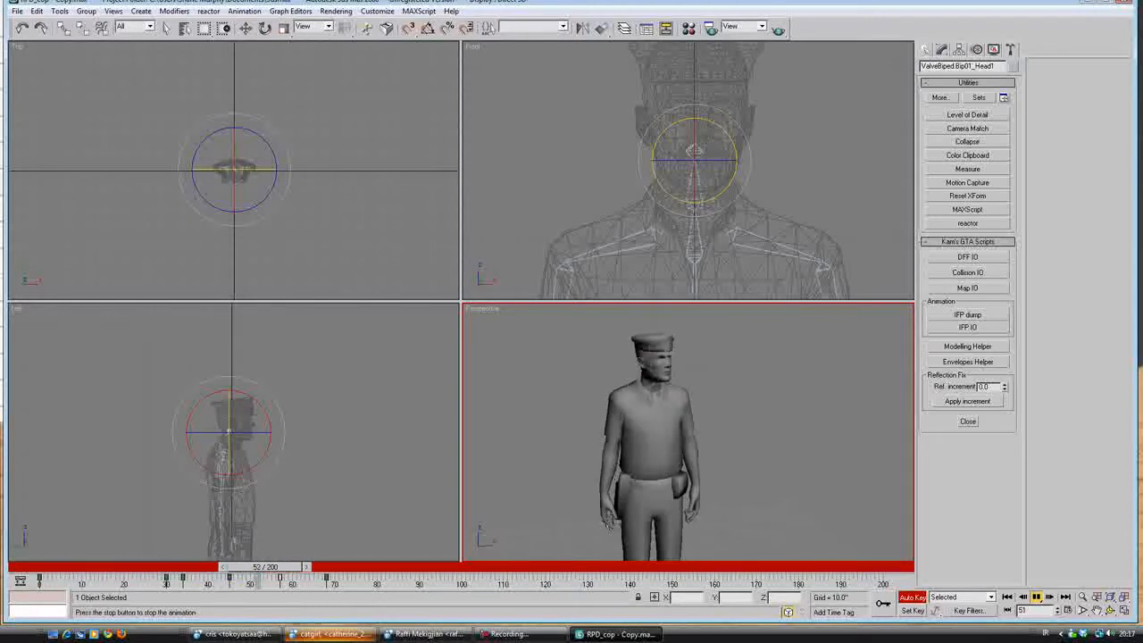
{"action": "left_click", "coordinate": [1036, 596]}
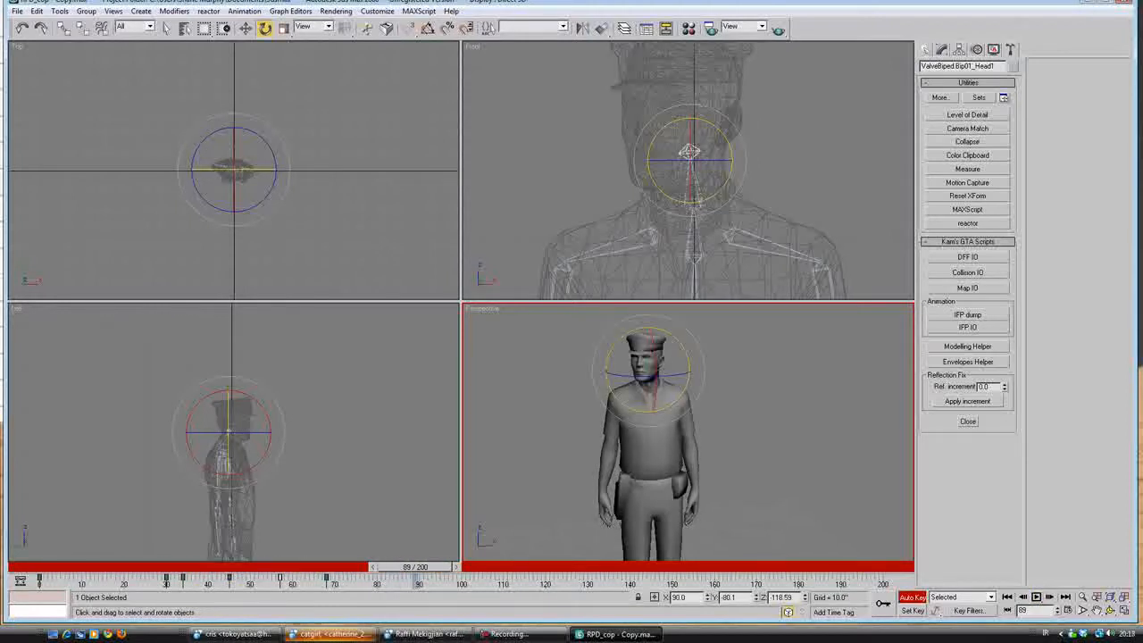
{"action": "left_click_drag", "start_coordinate": [415, 566], "coordinate": [53, 566]}
{"action": "key", "text": "e"}
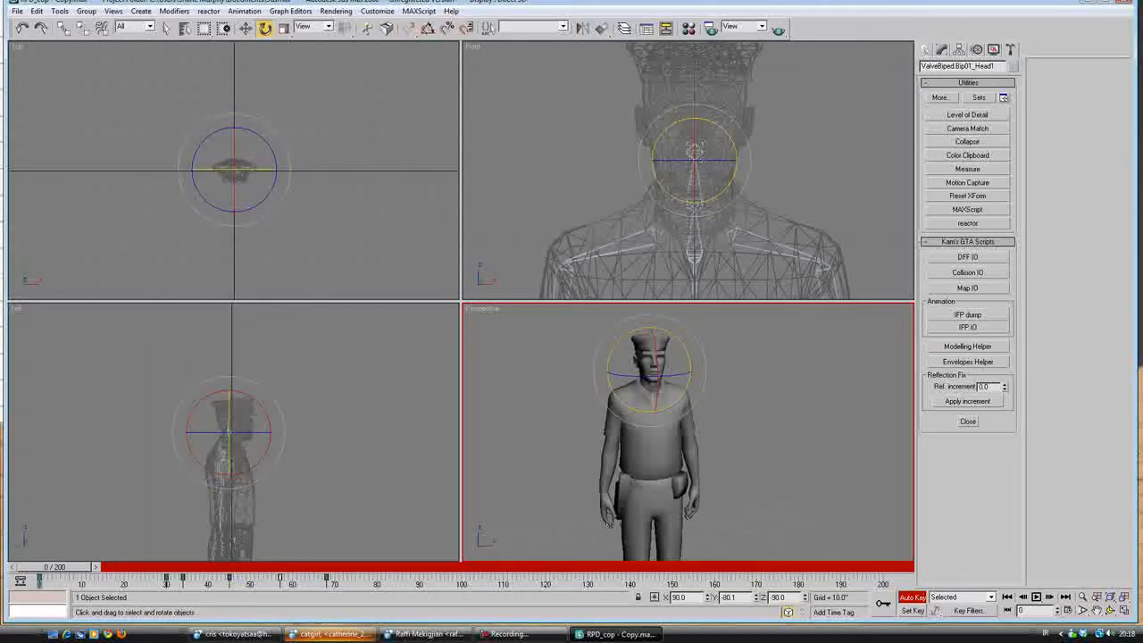
{"action": "left_click_drag", "start_coordinate": [55, 566], "coordinate": [208, 566]}
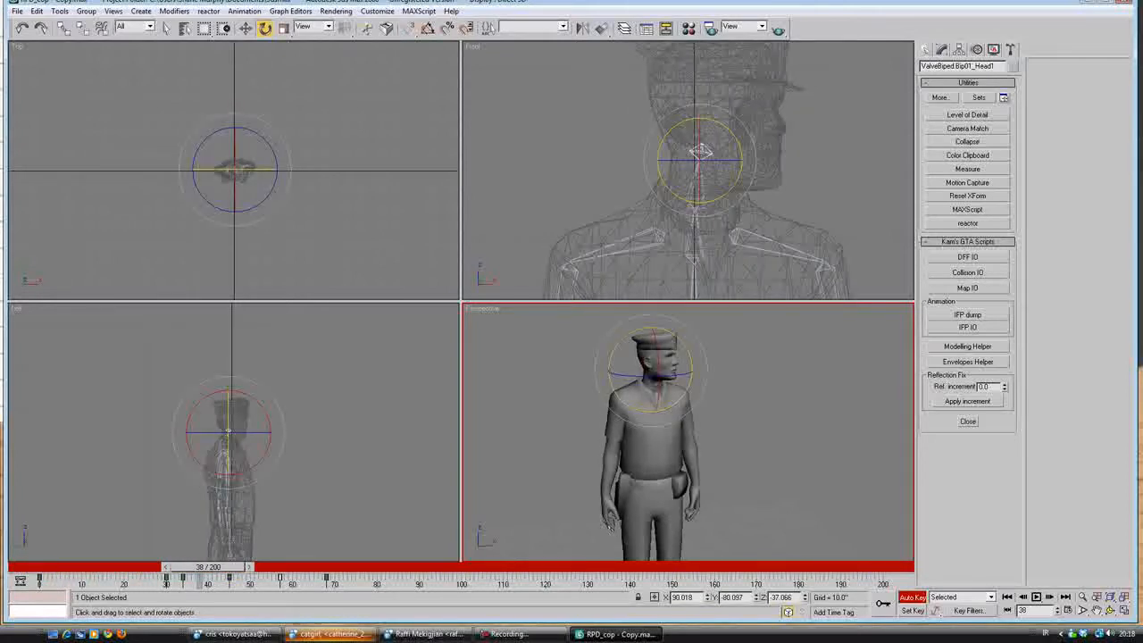
- At frame 22, rotate the Spine2 bone in the Left view to lean the torso slightly back, and review the motion up to frame 76
{"action": "left_click", "coordinate": [694, 278]}
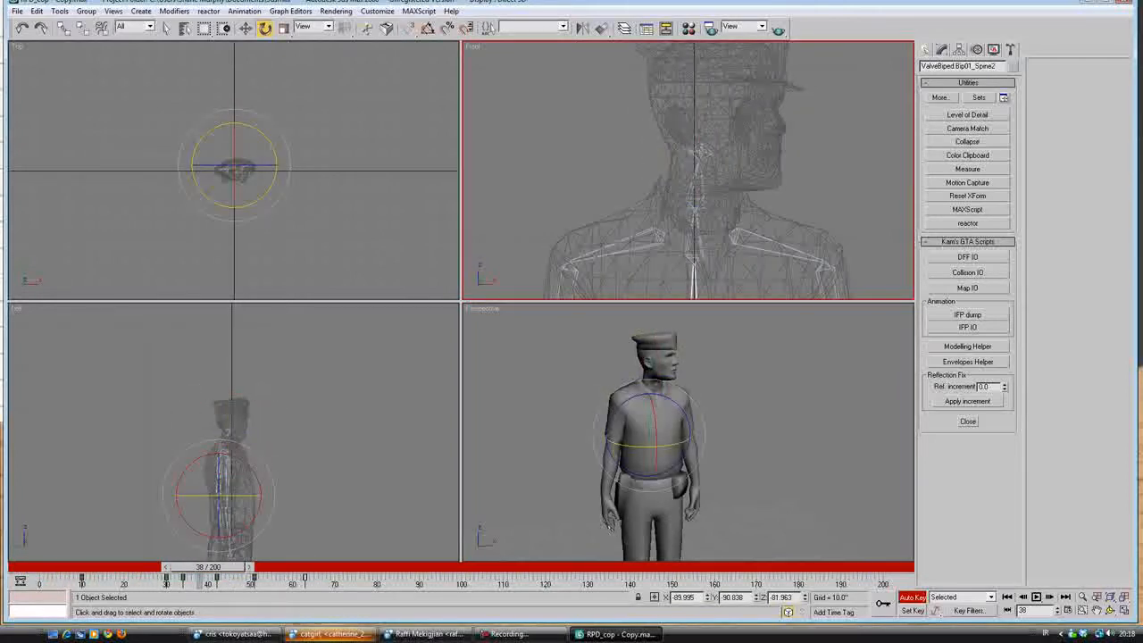
{"action": "left_click_drag", "start_coordinate": [208, 566], "coordinate": [144, 566]}
{"action": "left_click", "coordinate": [184, 521]}
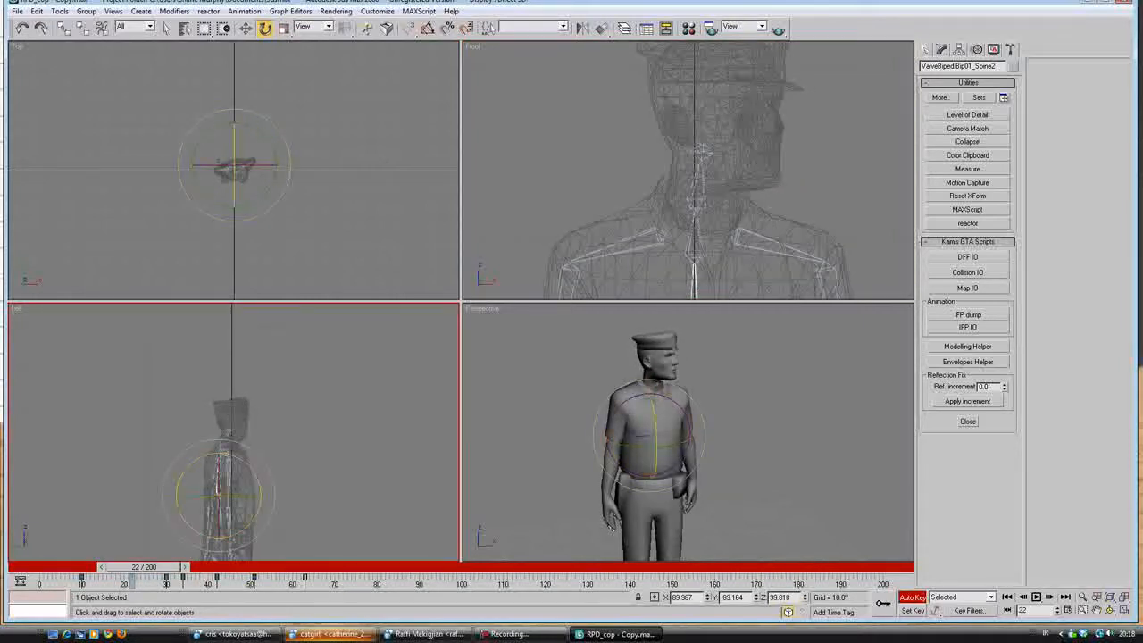
{"action": "left_click_drag", "start_coordinate": [230, 454], "coordinate": [232, 453]}
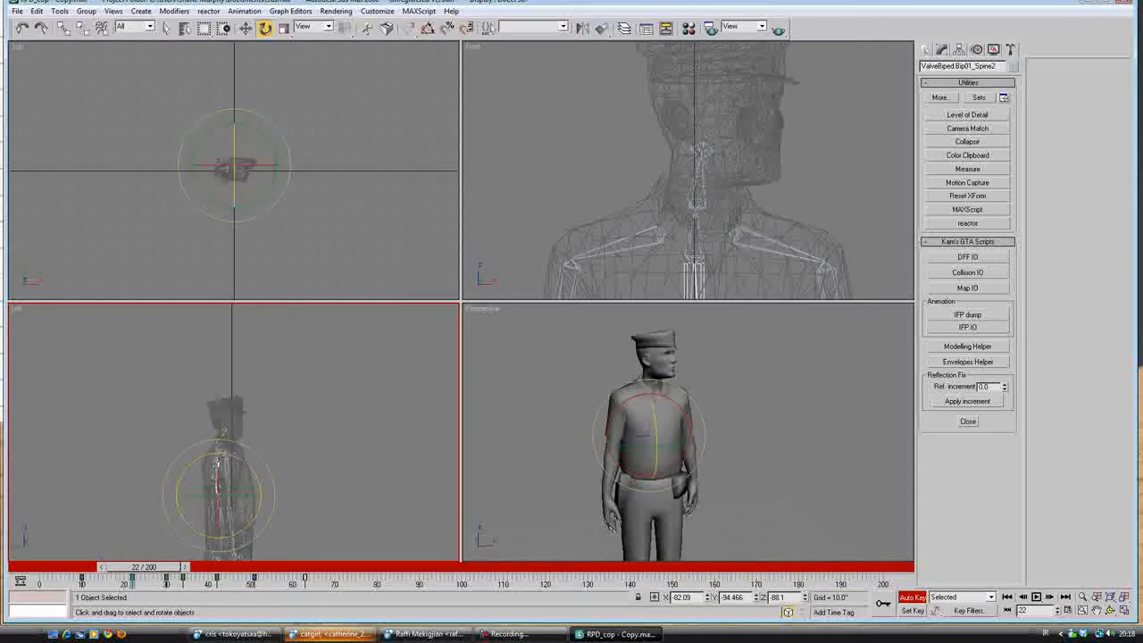
{"action": "left_click_drag", "start_coordinate": [143, 566], "coordinate": [360, 566]}
{"action": "key", "text": "e"}
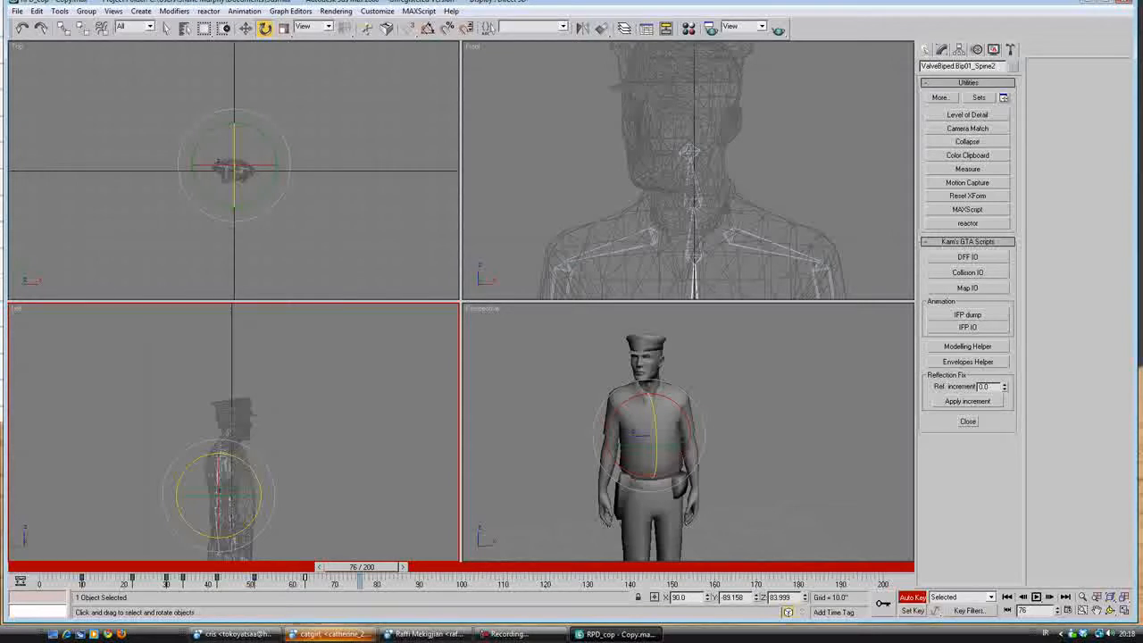
{"action": "left_click_drag", "start_coordinate": [361, 567], "coordinate": [312, 567]}
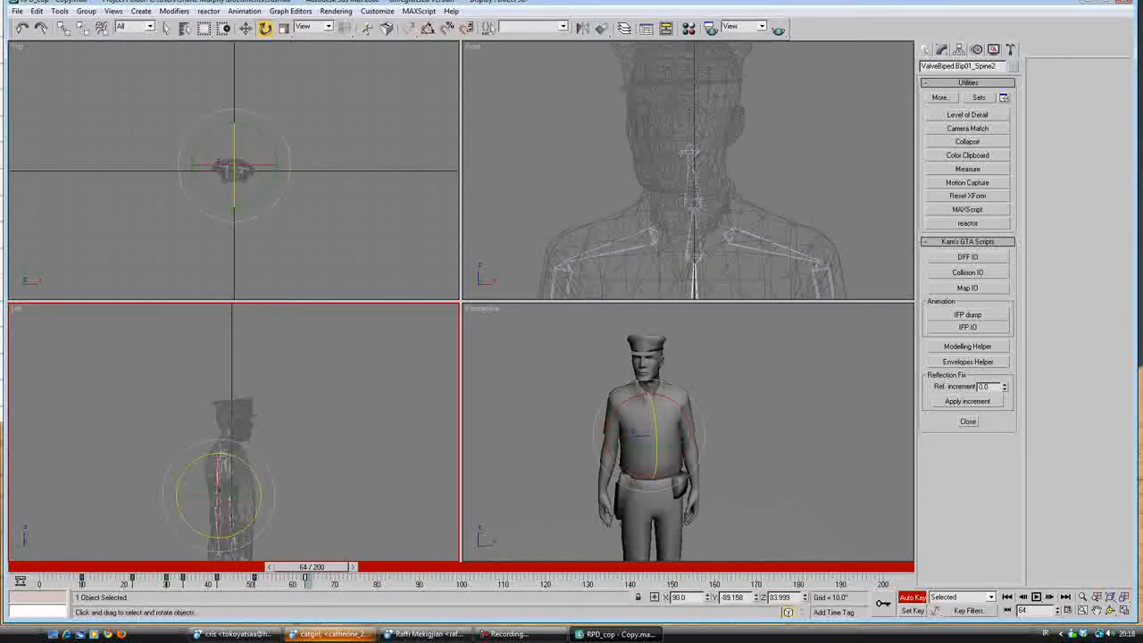